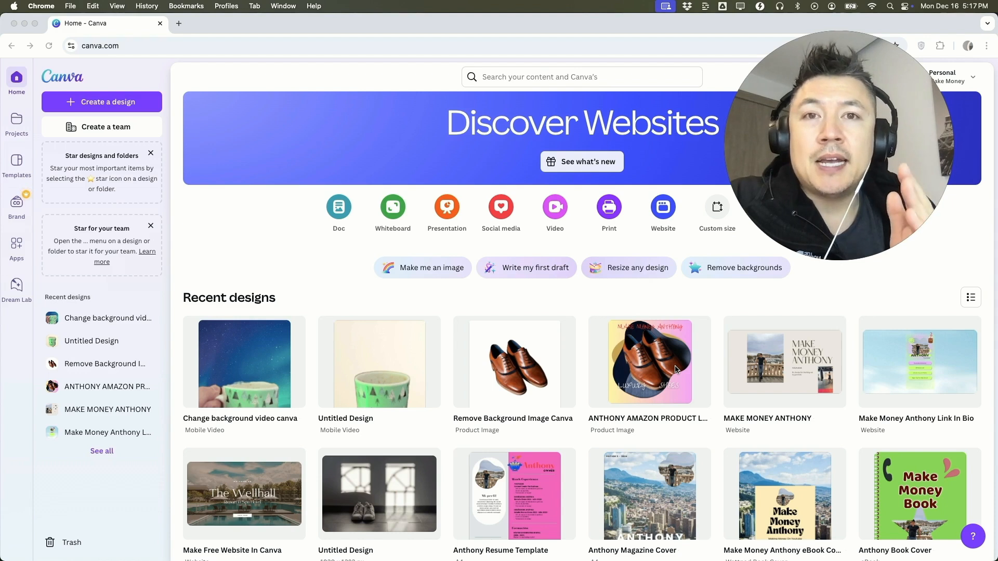
Search Canva for "business plan" and open the full list of matching Canva templates
mouse_move(676, 369)
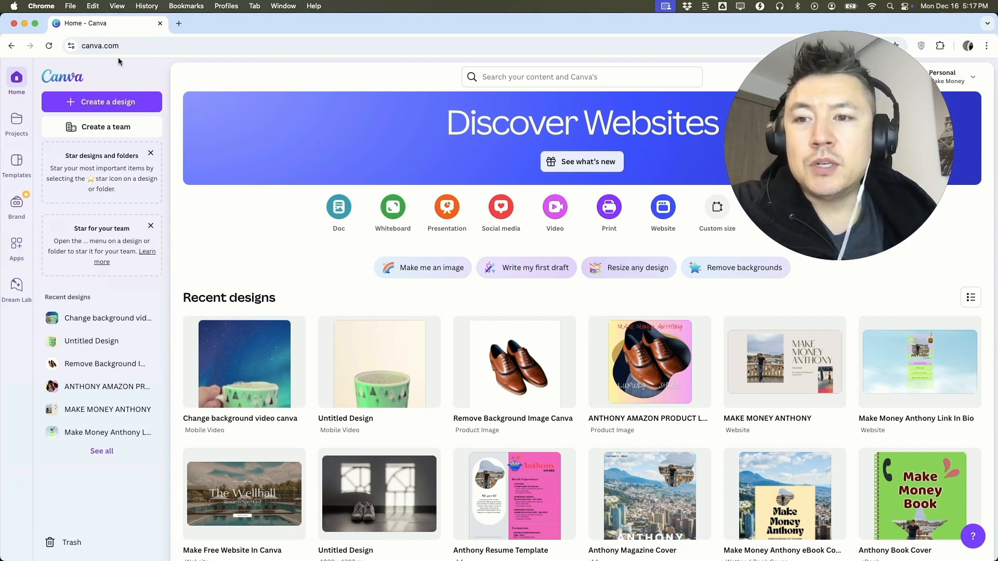
click(508, 78)
text(business plan)
key(Return)
scroll(482, 310, down, 2)
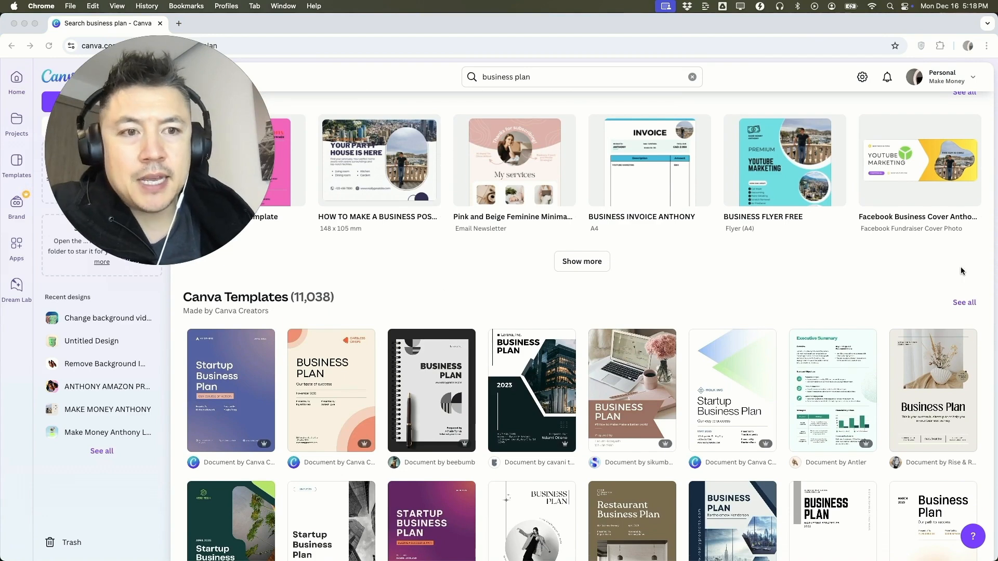
click(962, 304)
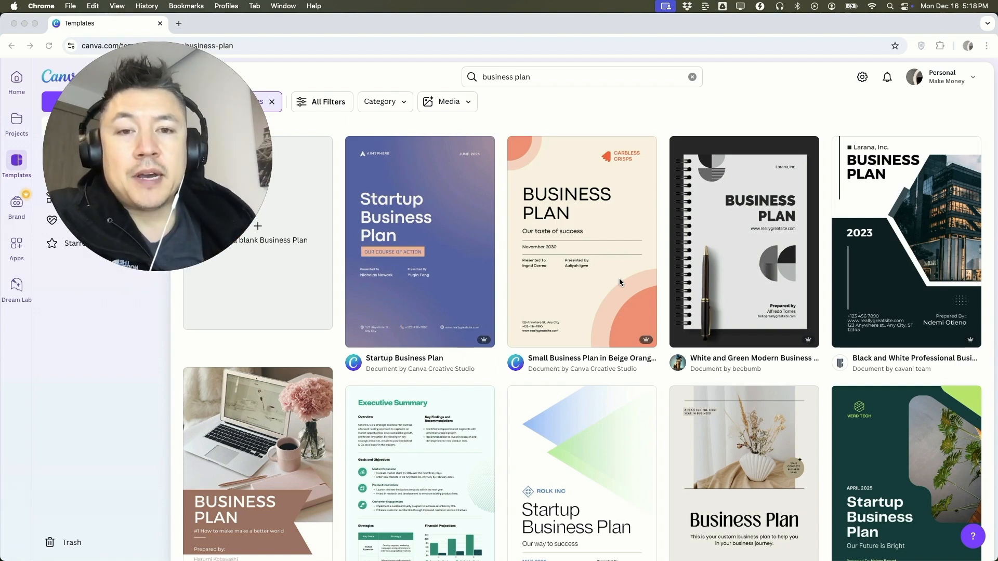
Browse the business plan templates and compare their cover designs
scroll(580, 383, down, 3)
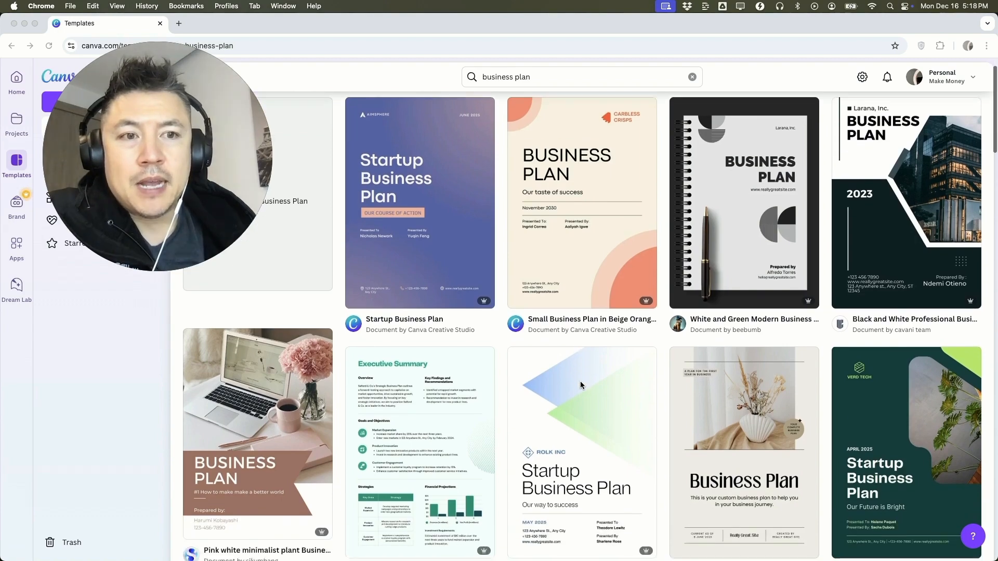
scroll(580, 384, down, 2)
scroll(580, 383, down, 1)
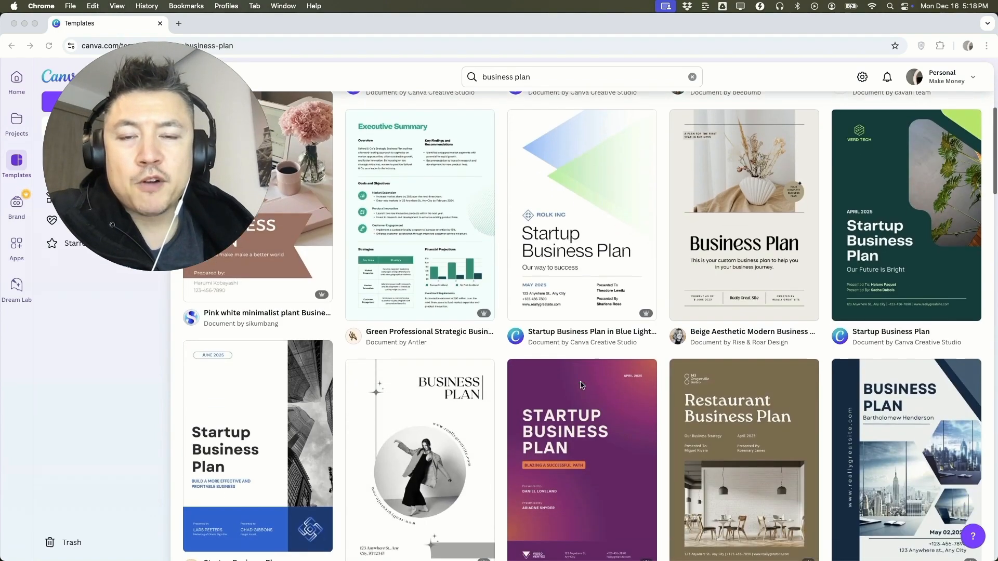
scroll(545, 352, up, 6)
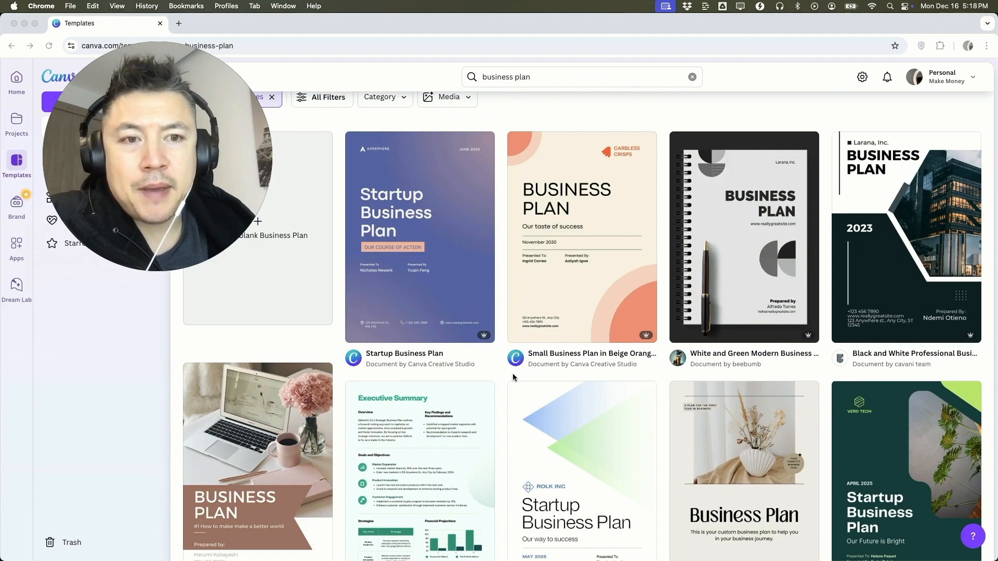
scroll(513, 374, down, 6)
scroll(512, 374, up, 3)
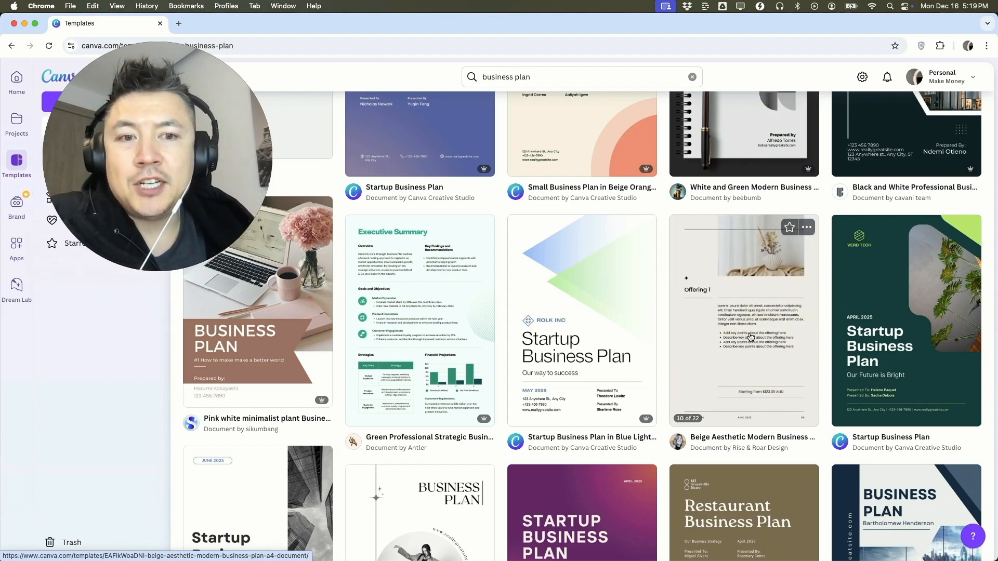
scroll(750, 337, down, 6)
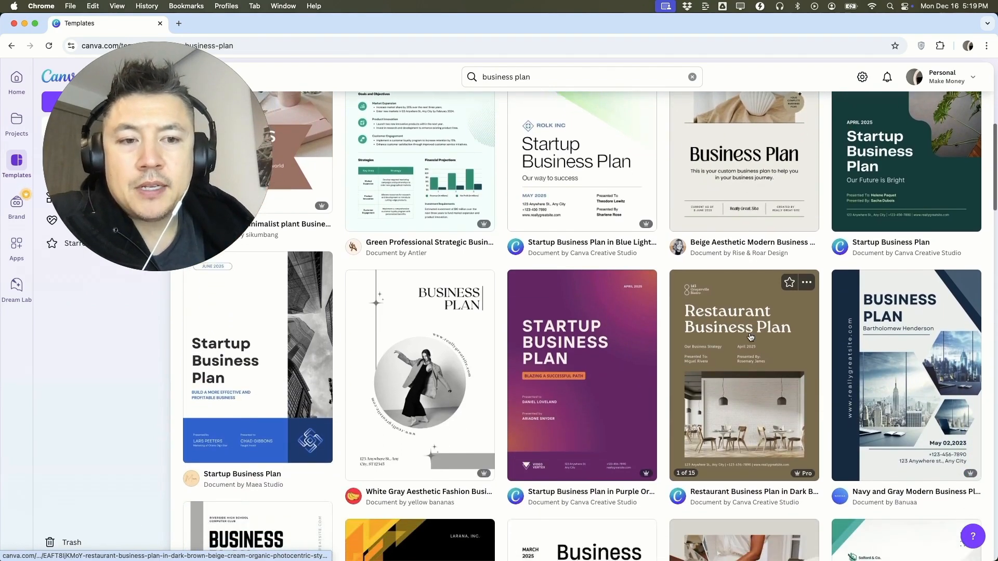
scroll(750, 338, down, 10)
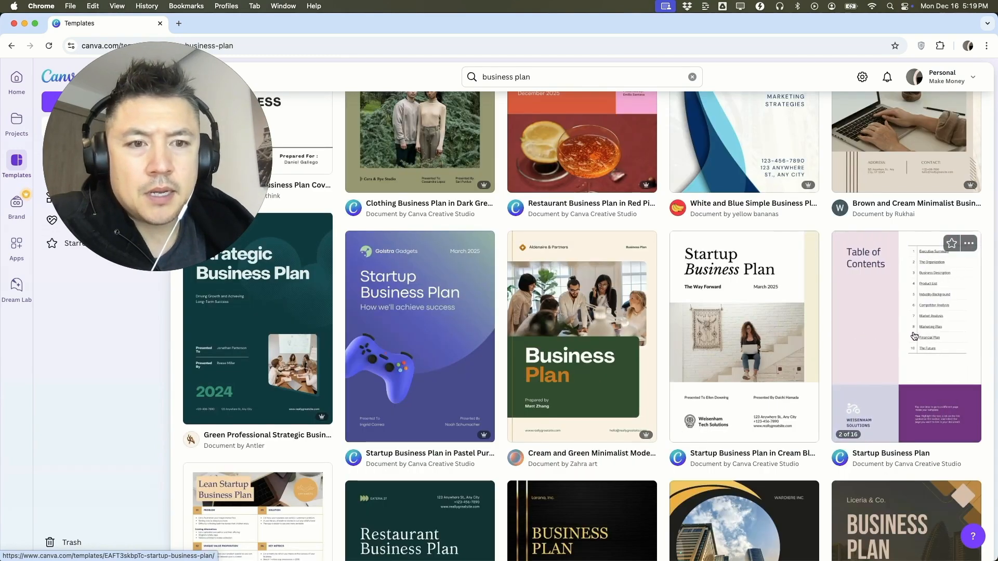
Preview the "Startup Business Plan in Cream Black and White Modern Sophisticated Style" template and open it for customizing
click(729, 289)
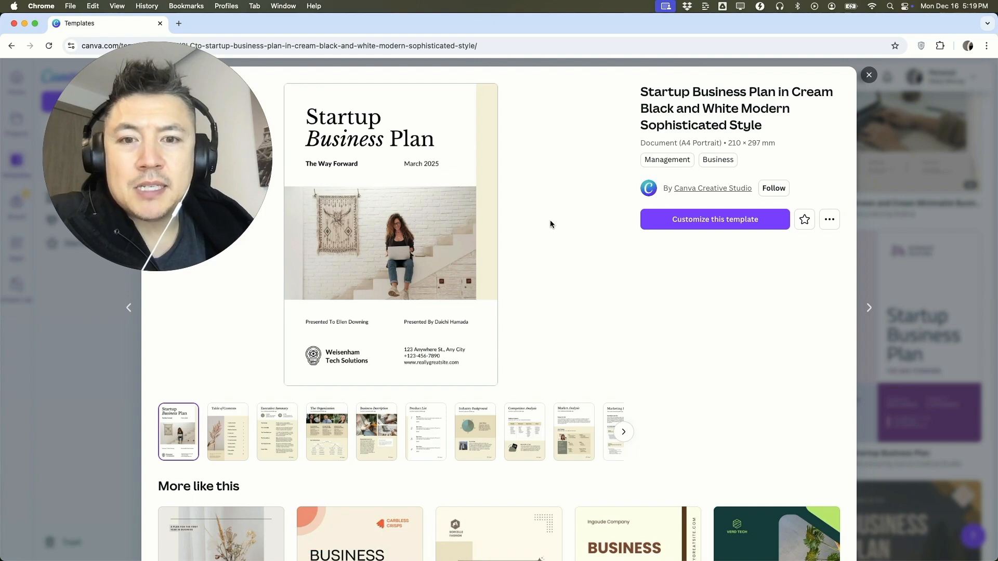
scroll(553, 283, down, 3)
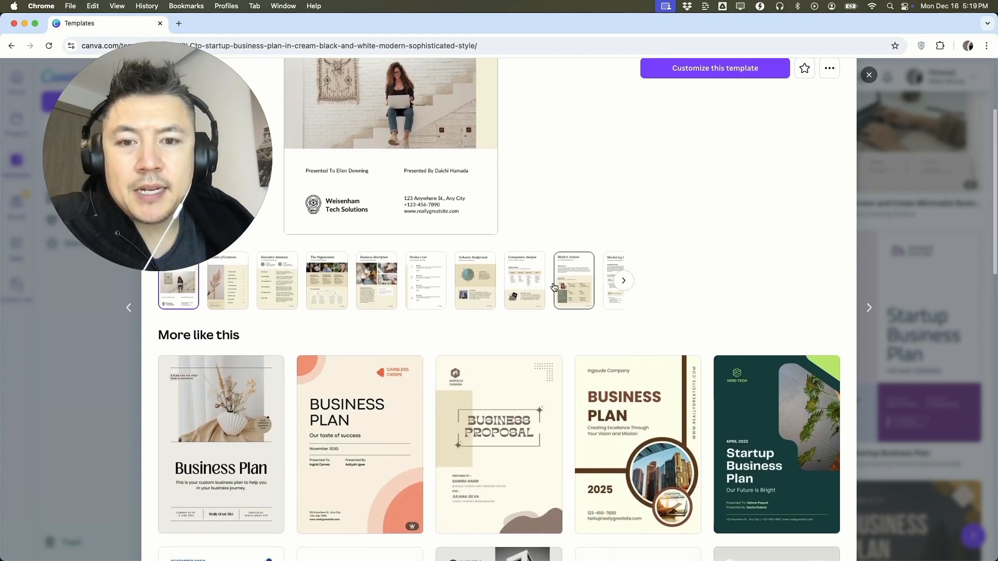
scroll(553, 287, down, 3)
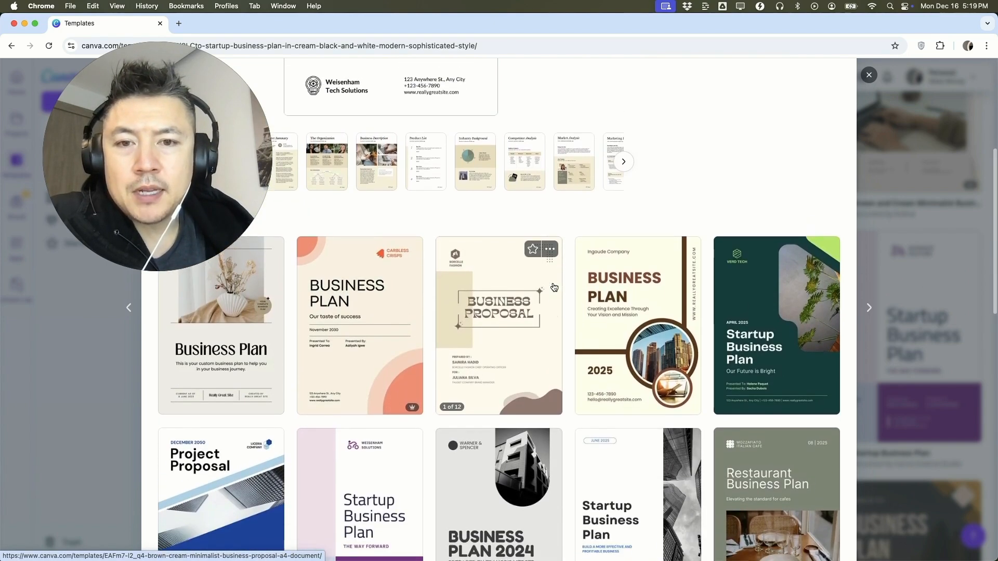
scroll(553, 285, up, 6)
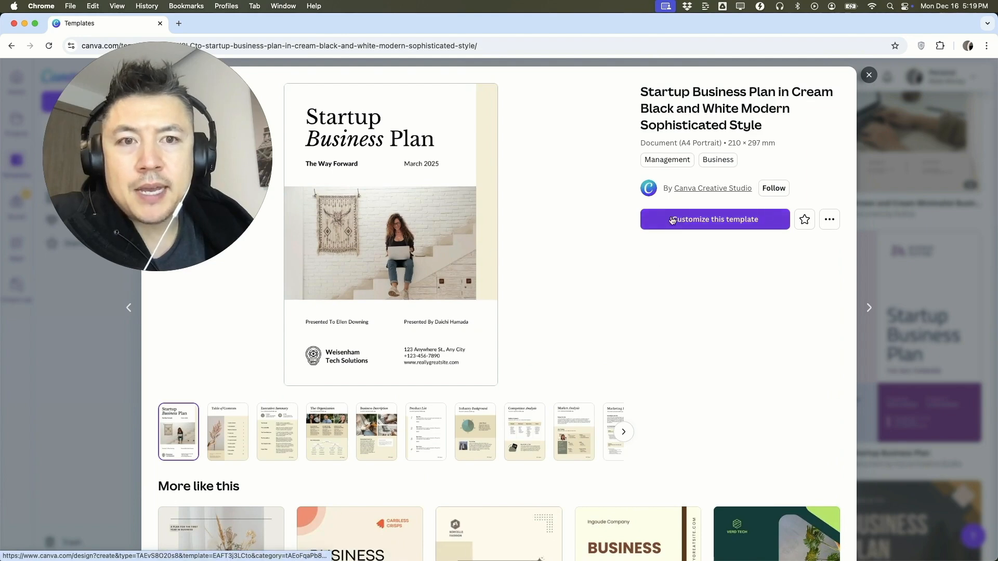
click(692, 223)
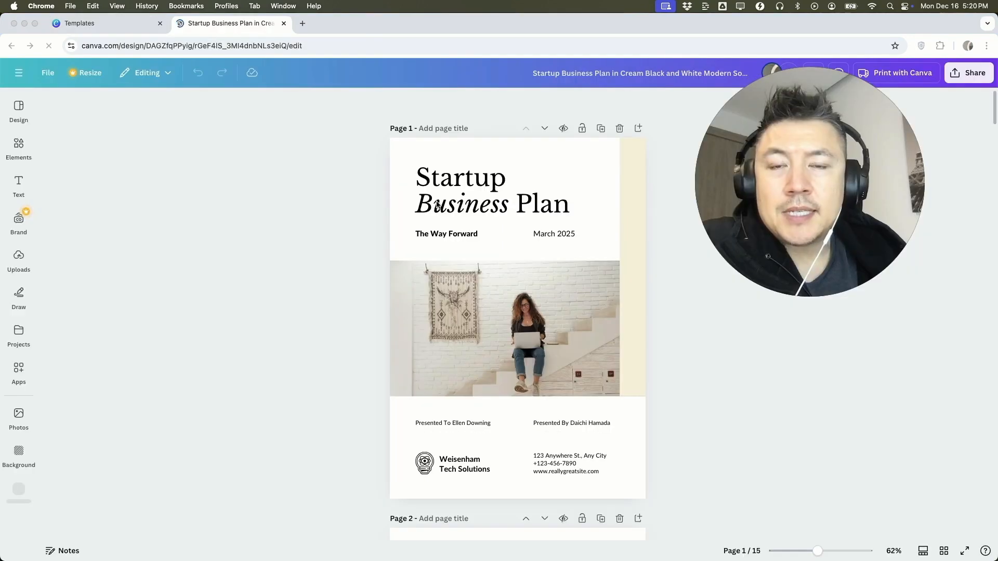
Look through the template's pages, from the cover to the Competitor Analysis page, and return to page 1
scroll(491, 366, down, 6)
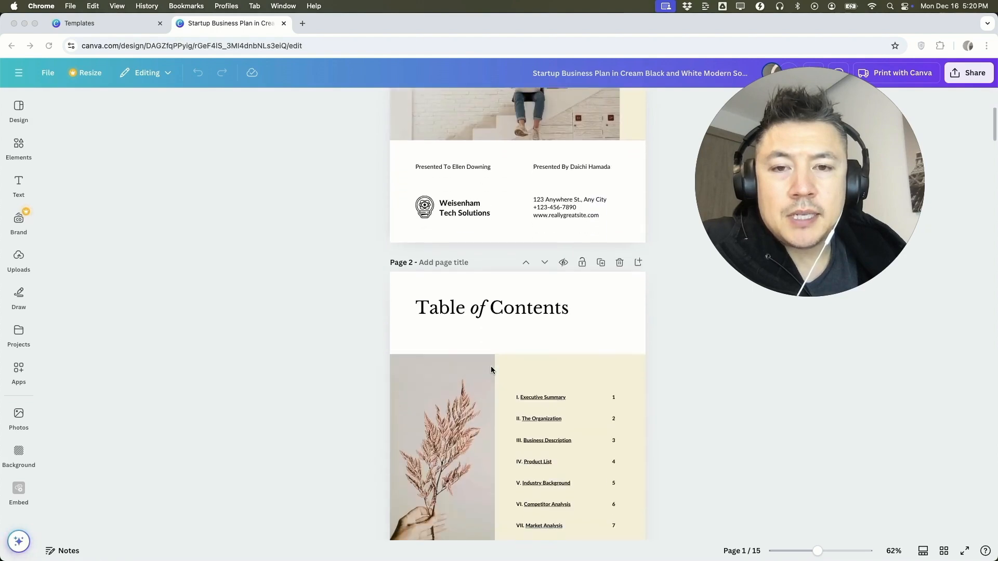
scroll(490, 366, up, 4)
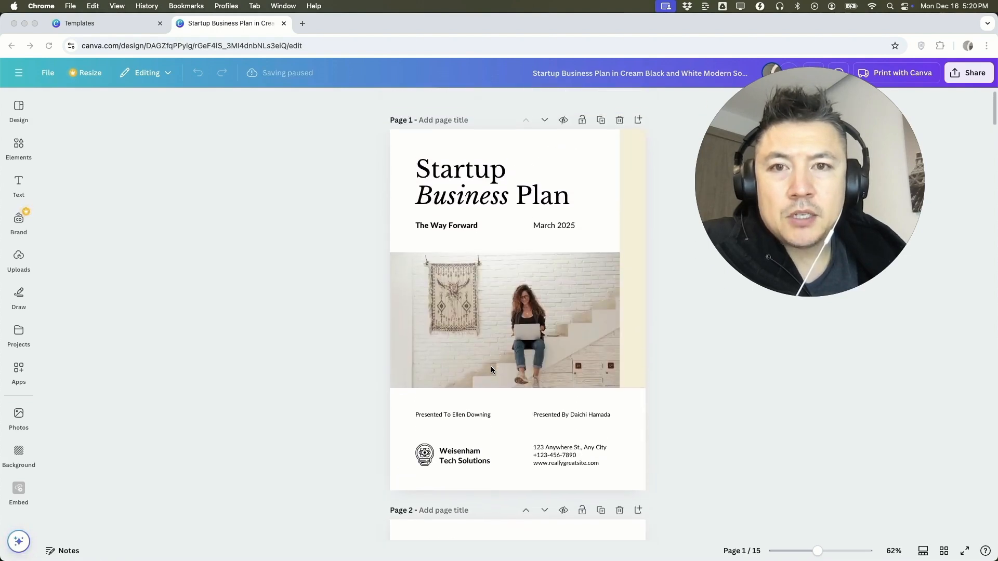
scroll(491, 366, down, 20)
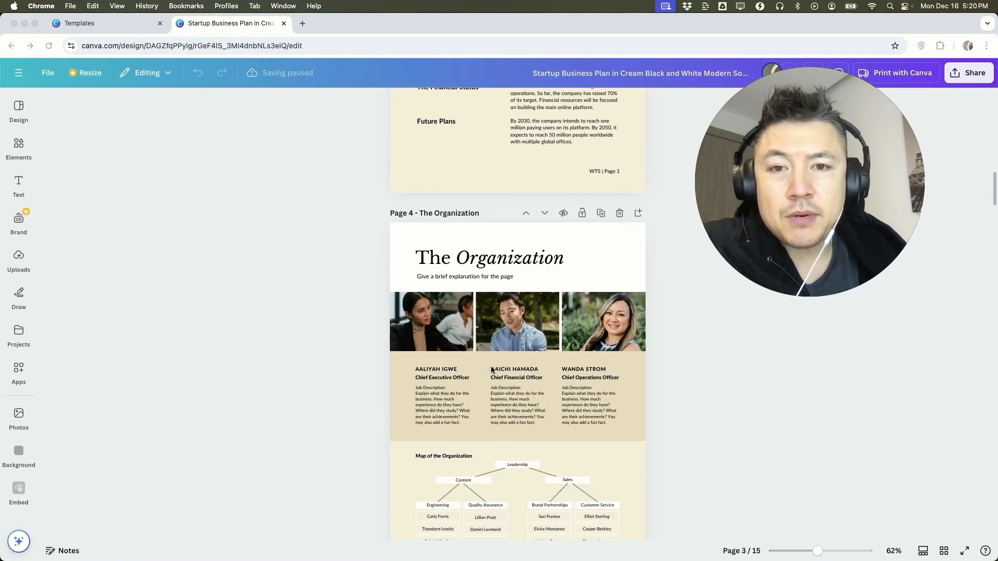
scroll(491, 365, down, 11)
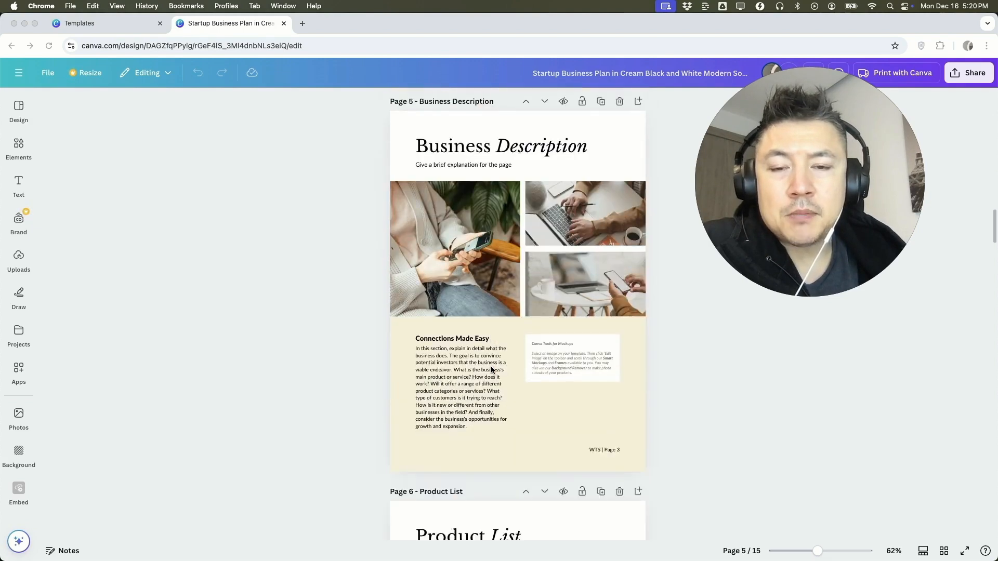
scroll(490, 366, down, 10)
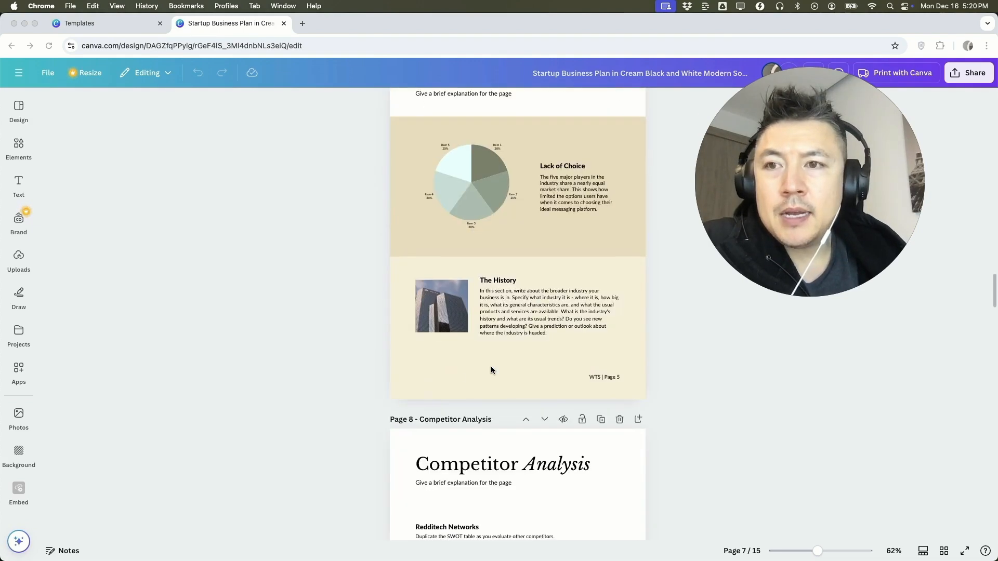
scroll(490, 366, up, 20)
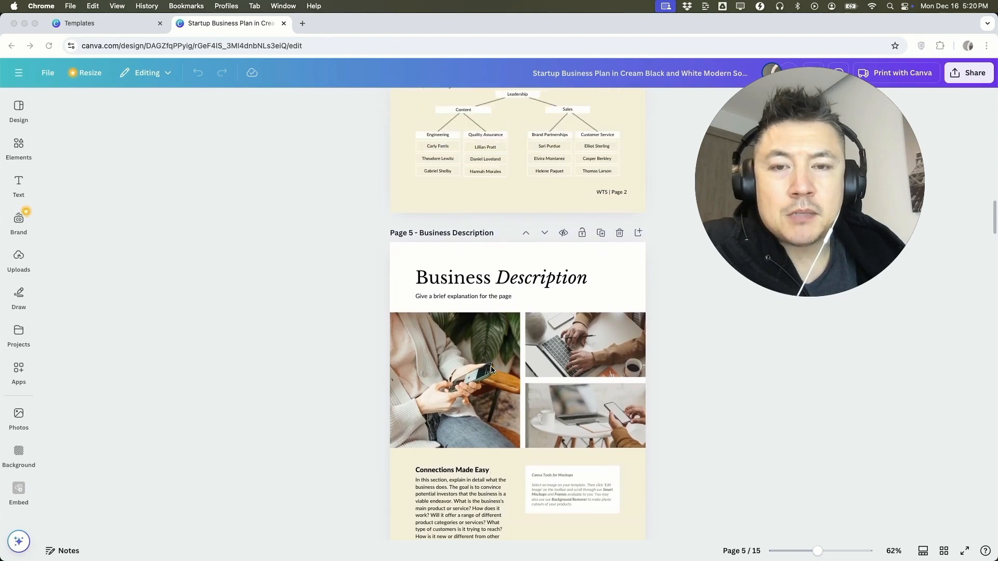
scroll(491, 370, up, 13)
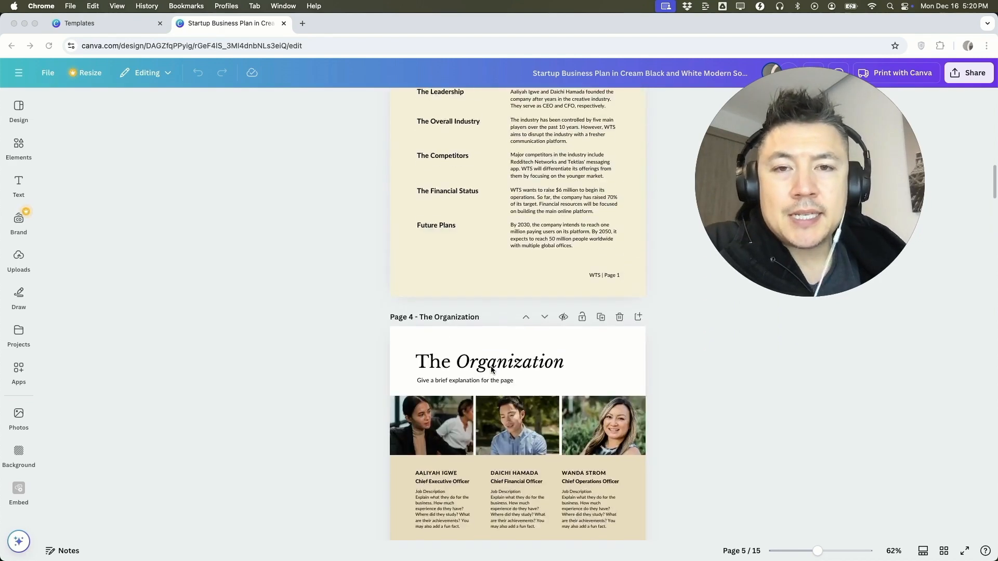
scroll(492, 370, up, 10)
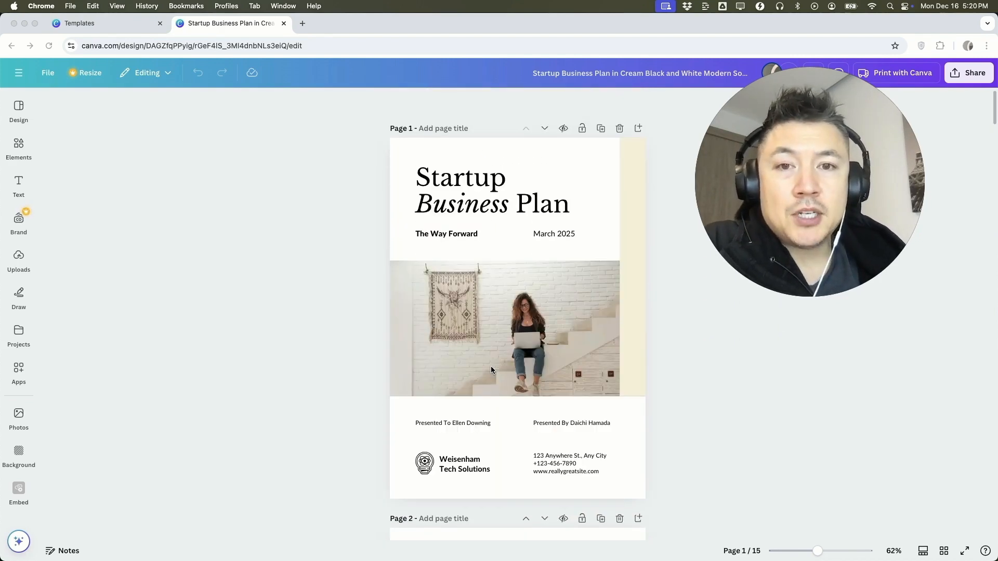
Replace the word "Startup" in the cover title on page 1 with "Make Money Anthony"
click(490, 265)
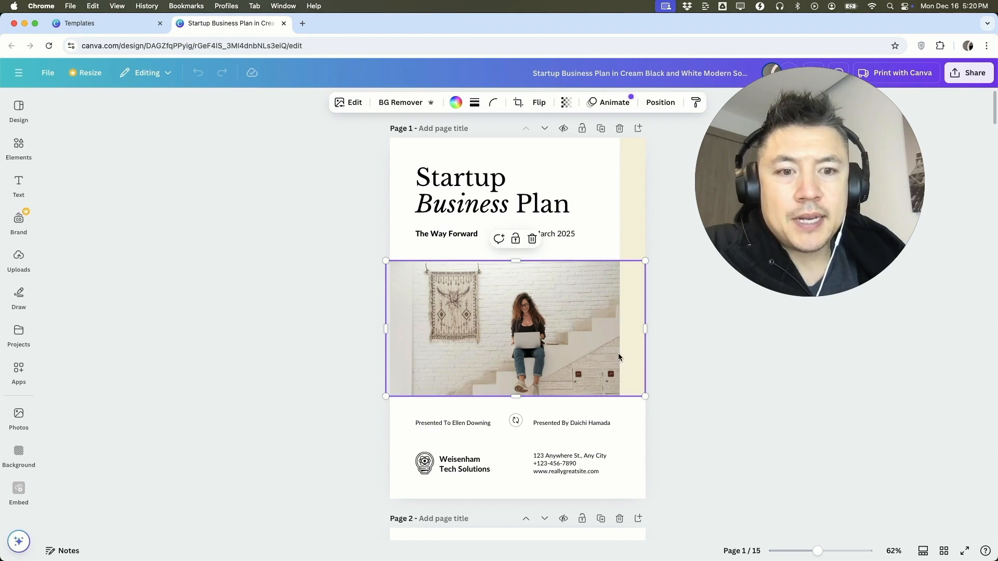
drag(840, 555, 830, 554)
scroll(573, 417, up, 3)
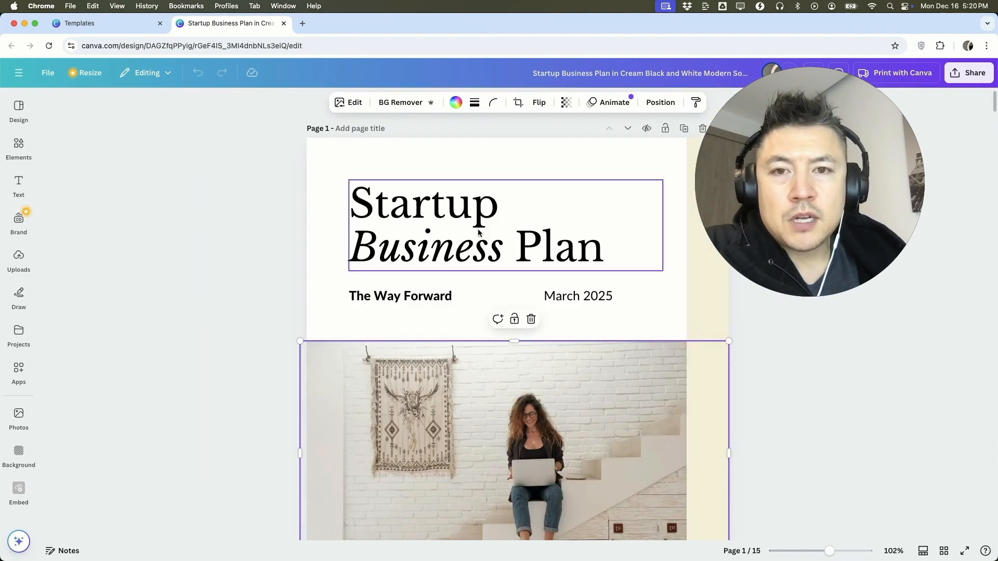
click(442, 218)
double_click(420, 206)
double_click(434, 204)
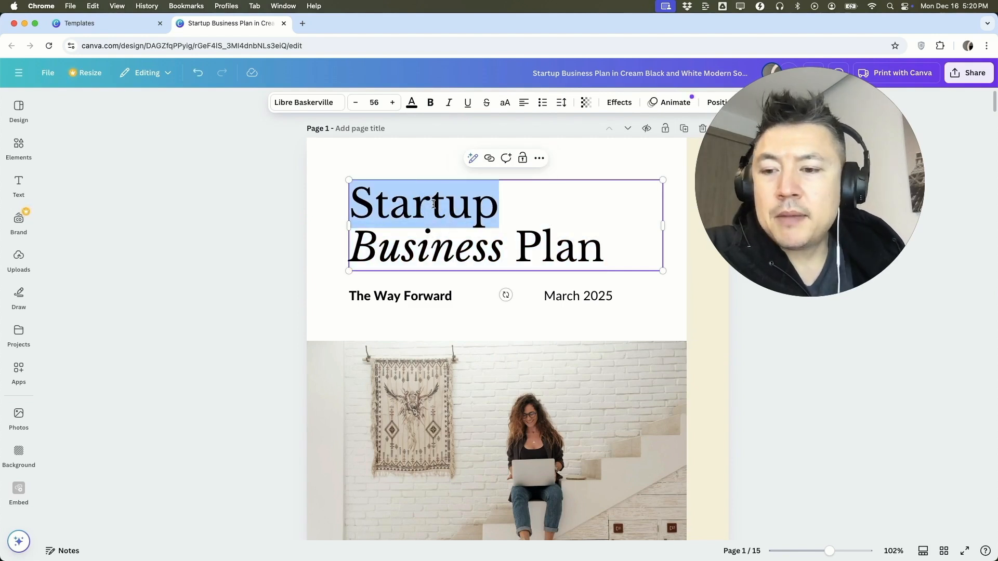
text(Make Money A)
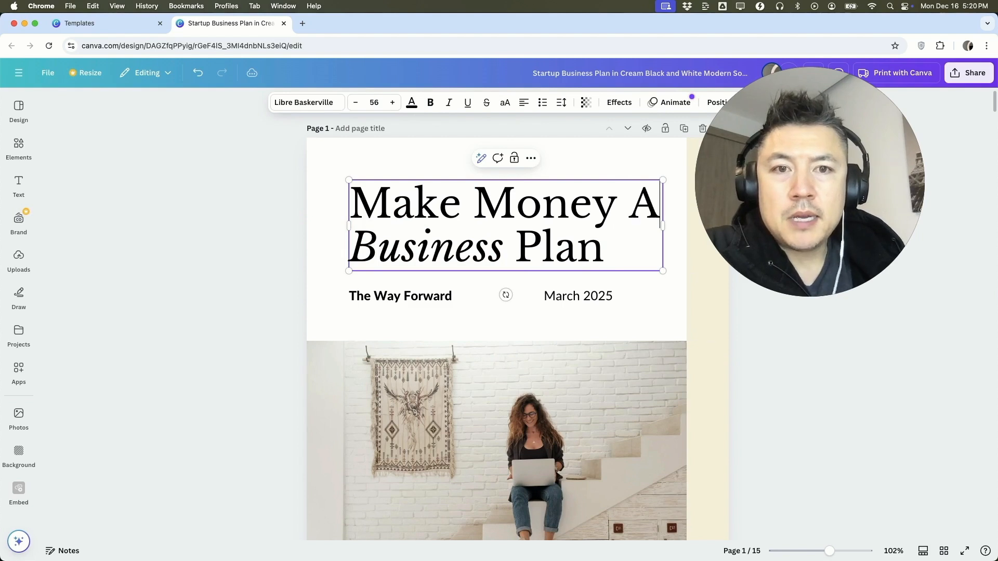
text(nthony)
click(331, 263)
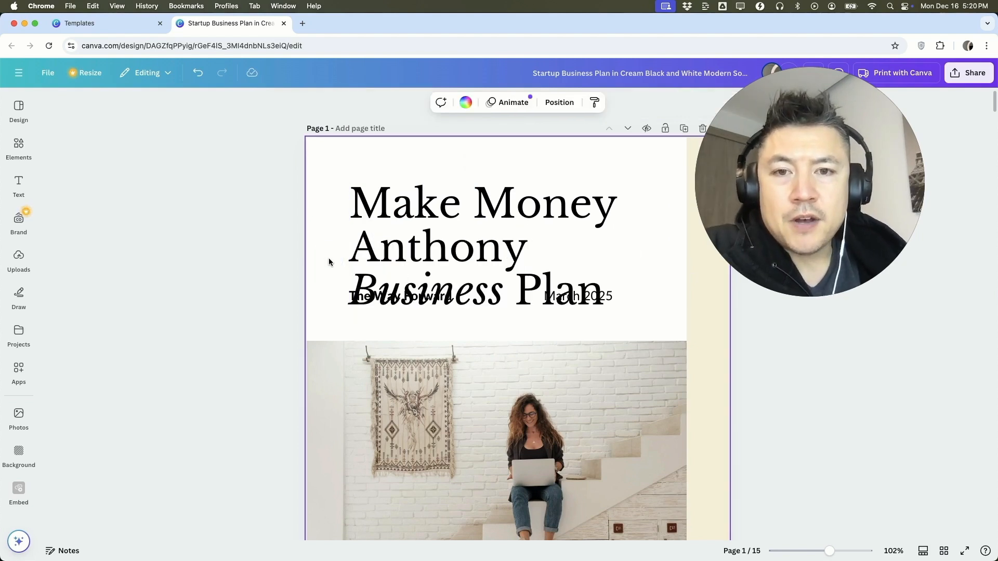
Reduce the font size of "Make Money Anthony" in the cover title to 44
click(553, 261)
drag(537, 244, 348, 204)
click(356, 102)
click(356, 103)
click(356, 102)
click(356, 103)
click(356, 103)
click(356, 103)
click(356, 103)
click(356, 102)
click(356, 102)
click(356, 102)
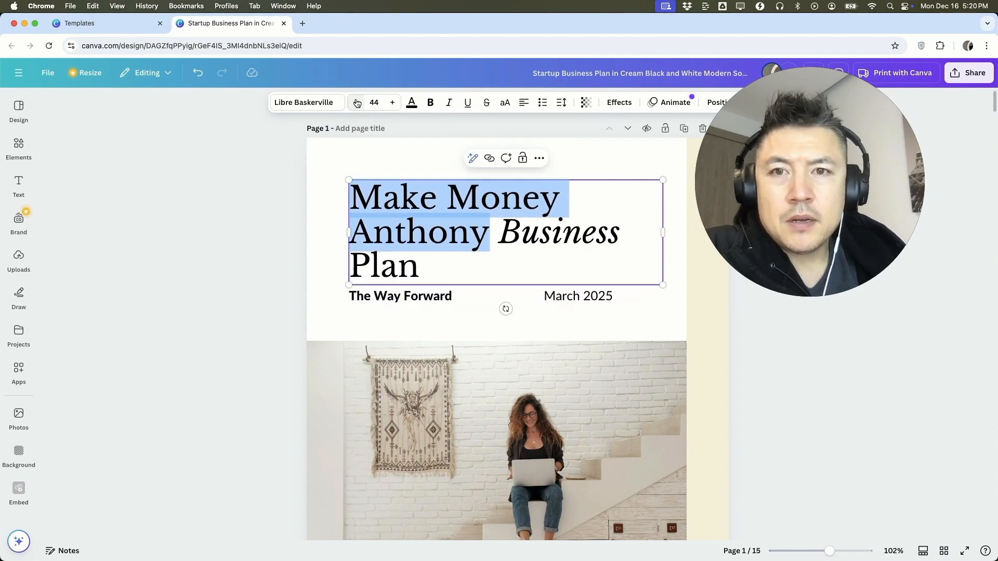
Replace the cover subtitle with "Youtube Channel" and change the month of the cover date to November
click(419, 296)
click(421, 294)
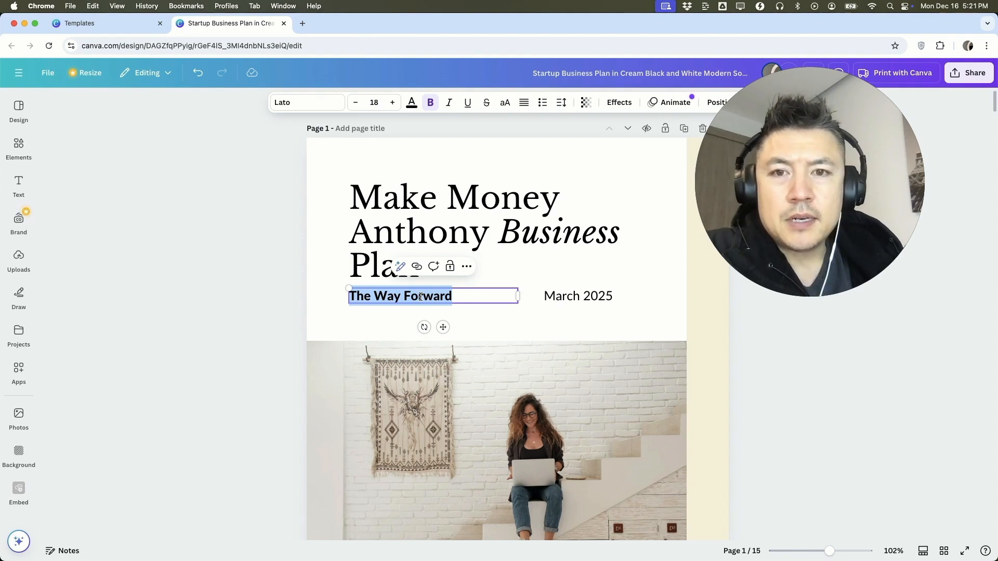
text(Youtube Channel)
click(579, 302)
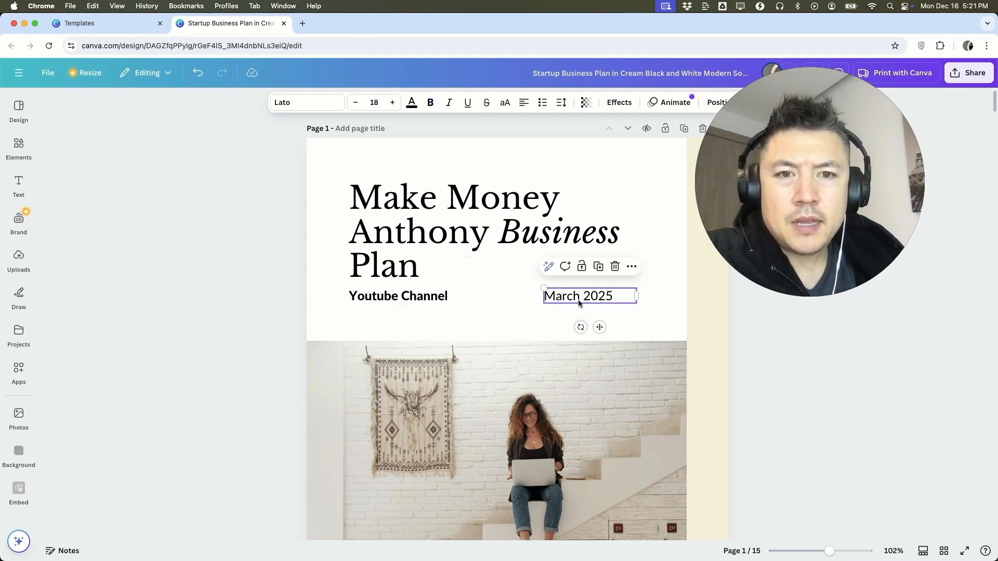
double_click(572, 296)
text(November)
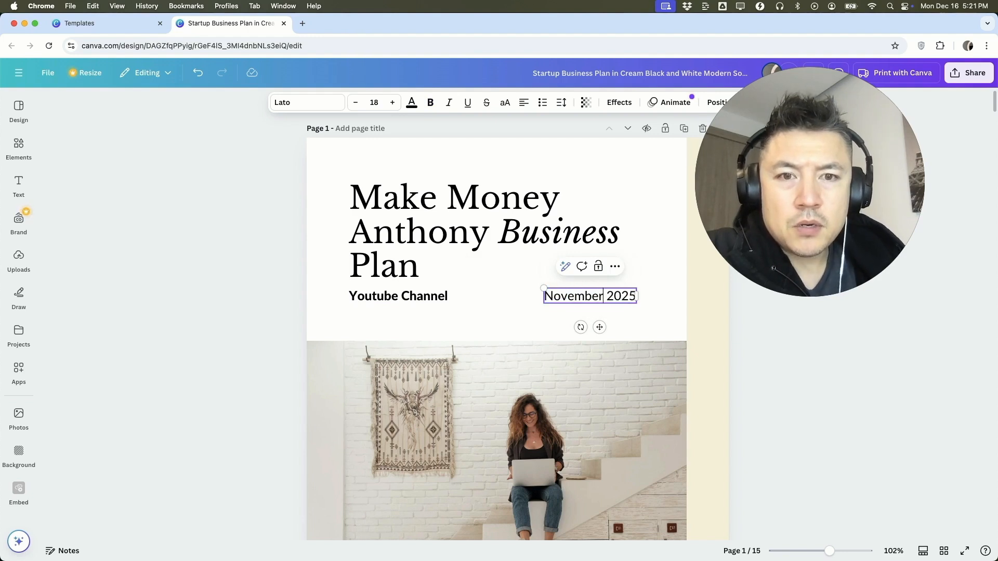
Try deleting the cover photo from its frame, and undo the deletion
click(497, 354)
scroll(497, 354, down, 1)
scroll(496, 356, down, 3)
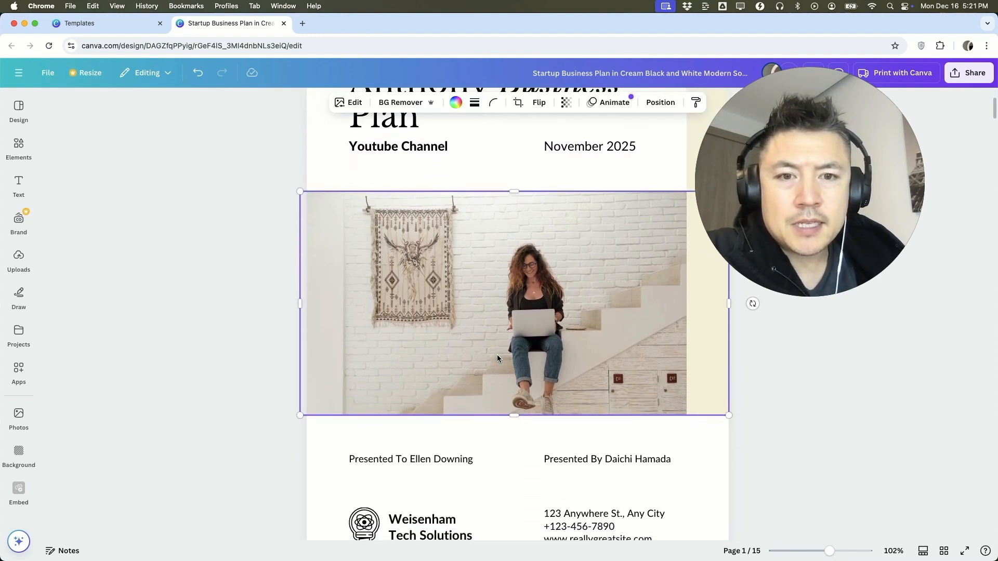
scroll(497, 354, up, 1)
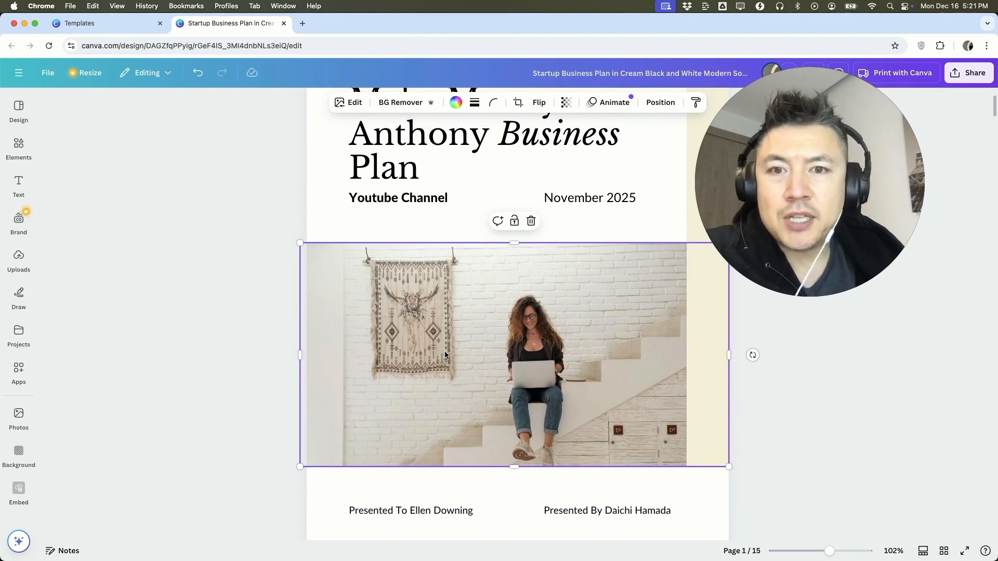
key(Delete)
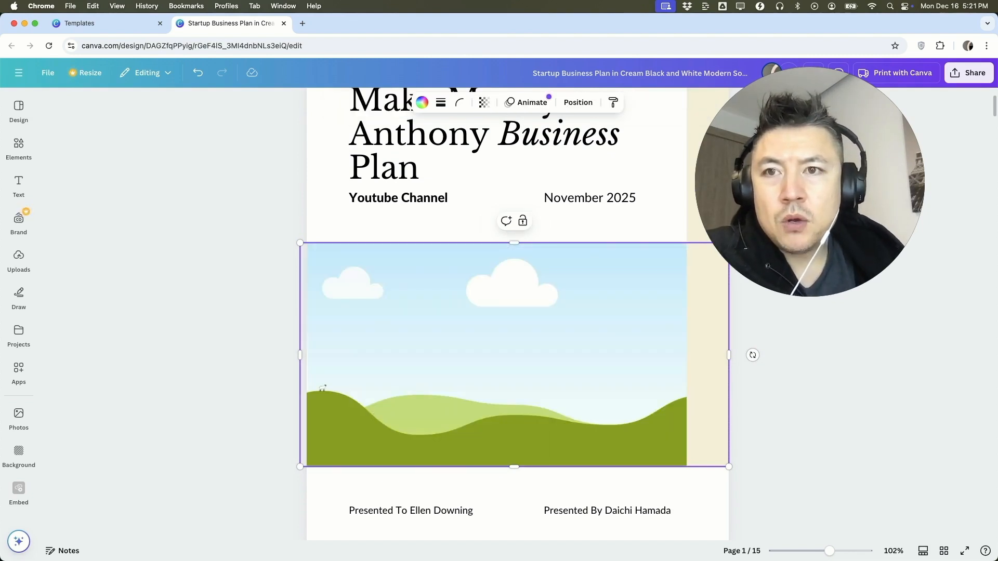
click(198, 73)
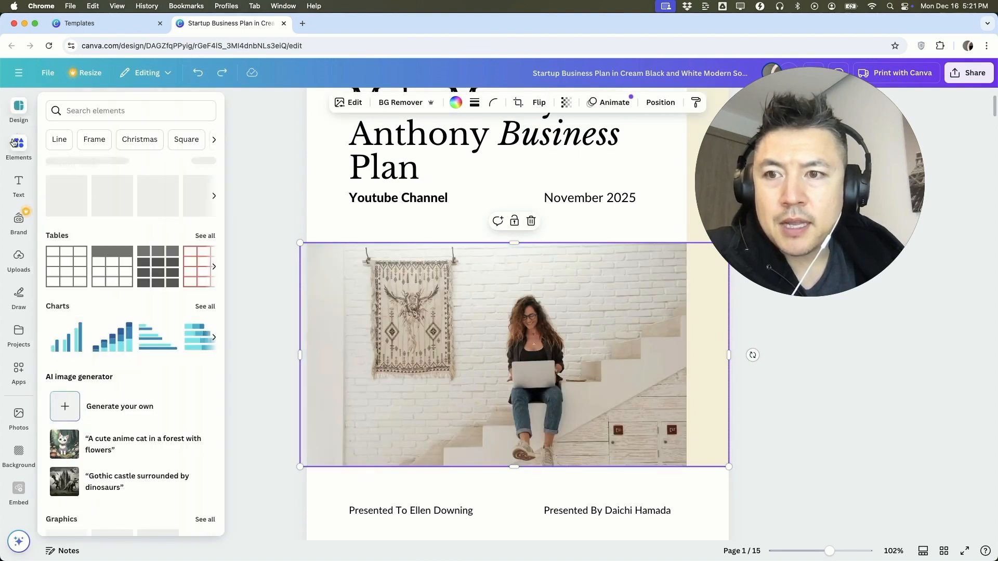
Replace the cover photo in its frame with the uploaded photo of the man at the marina balustrade
click(21, 262)
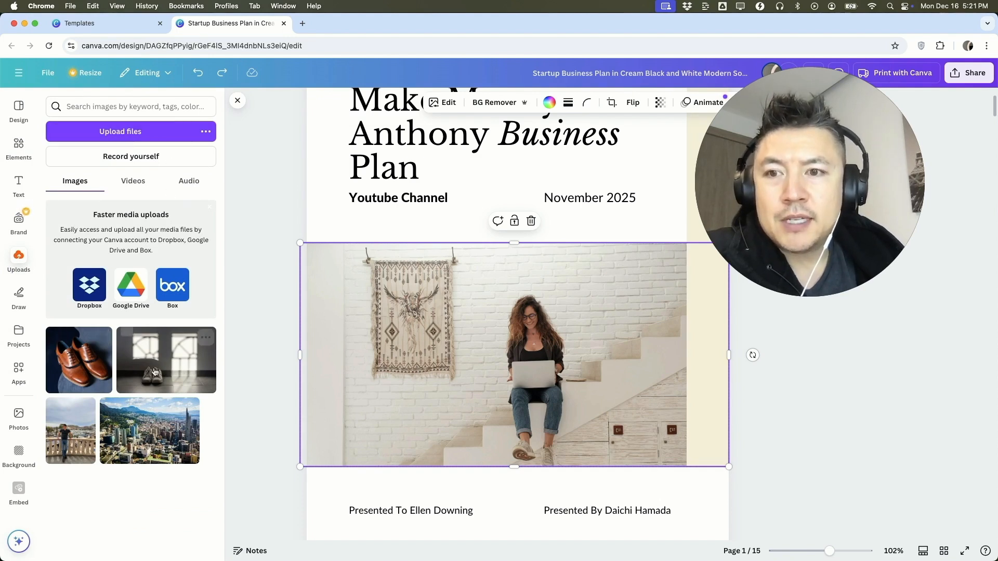
click(63, 438)
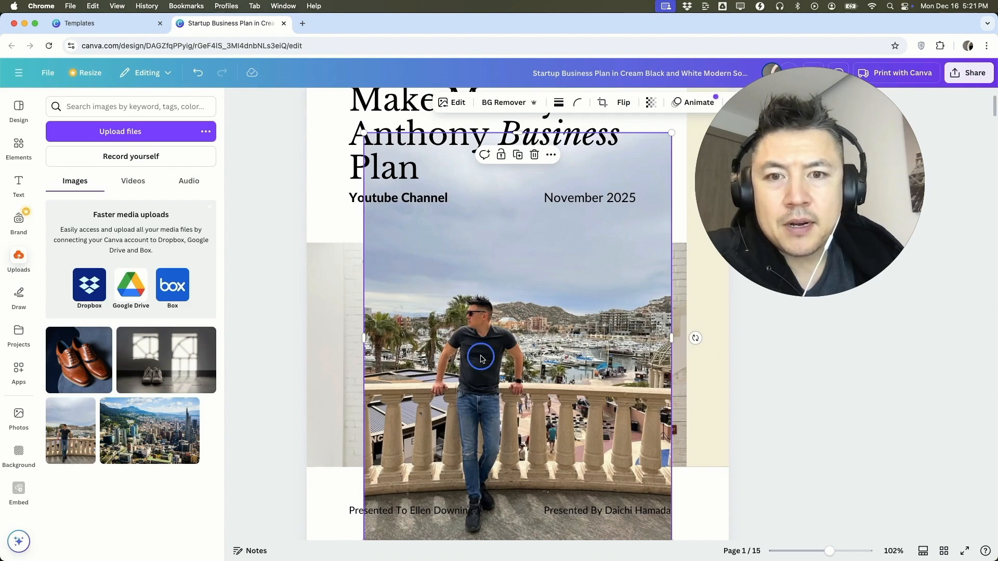
click(197, 72)
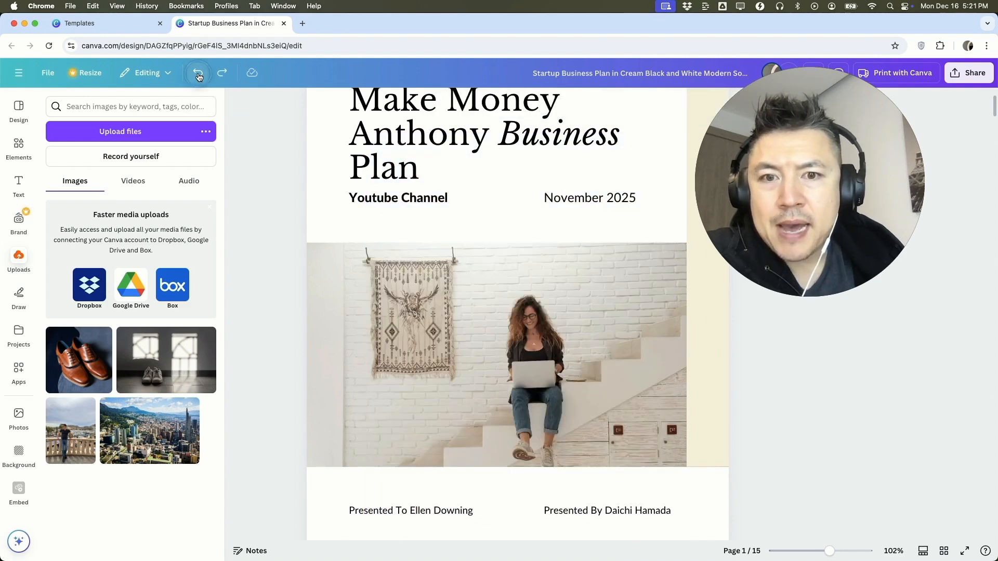
drag(65, 441, 390, 374)
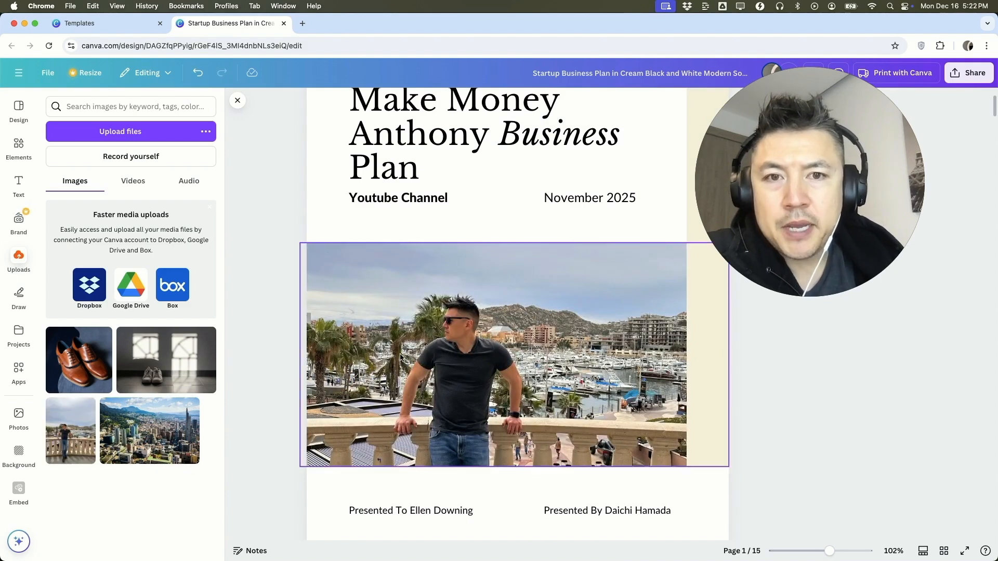
Change the recipient in the cover's "Presented To" line to "New Investors"
scroll(401, 357, down, 3)
double_click(437, 424)
click(421, 425)
click(410, 425)
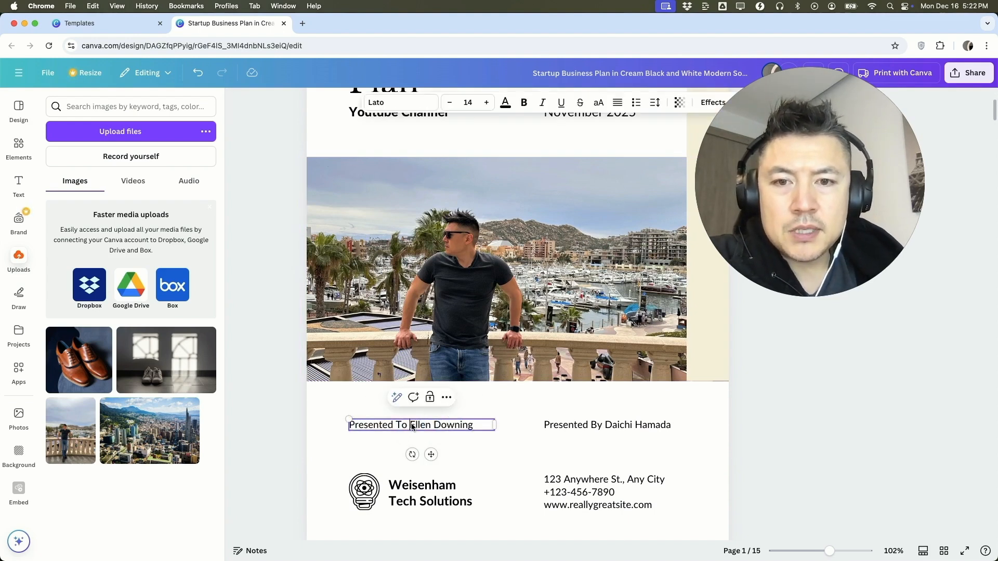
key(super+shift+Right)
text(New )
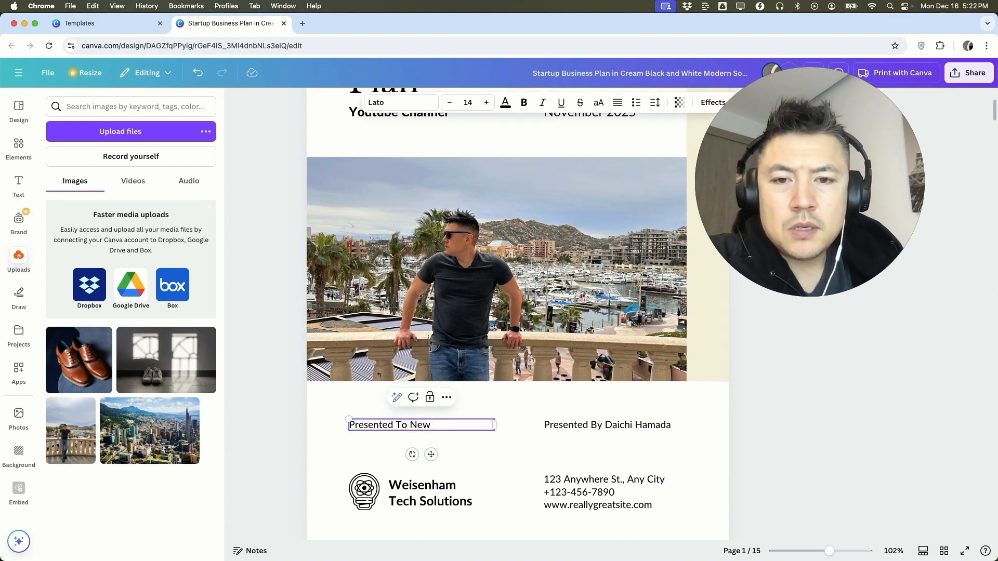
text(Investors)
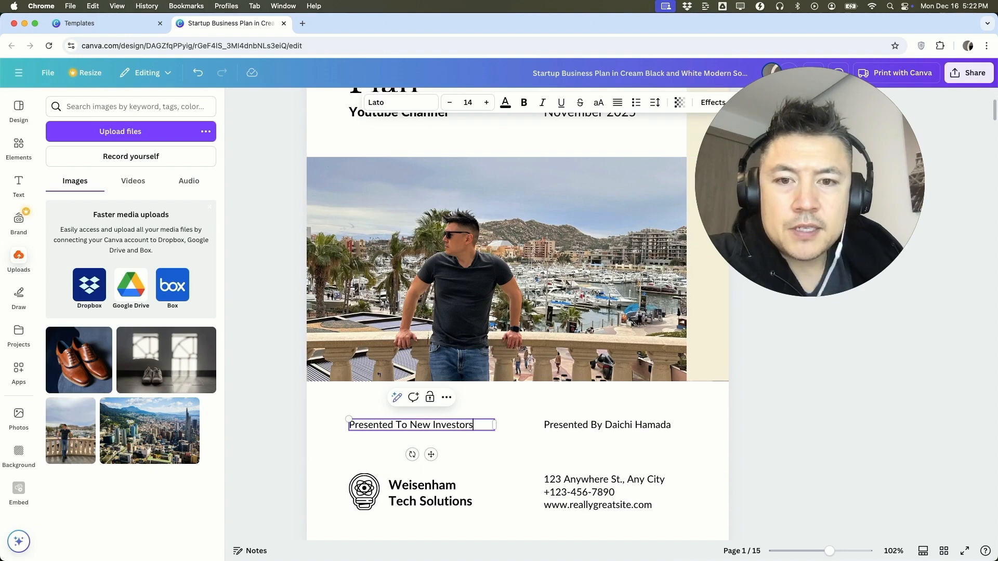
Delete the company name and contact details at the foot of the cover, and replace the presenter's name in the "Presented By" line
click(441, 491)
click(429, 498)
key(BackSpace)
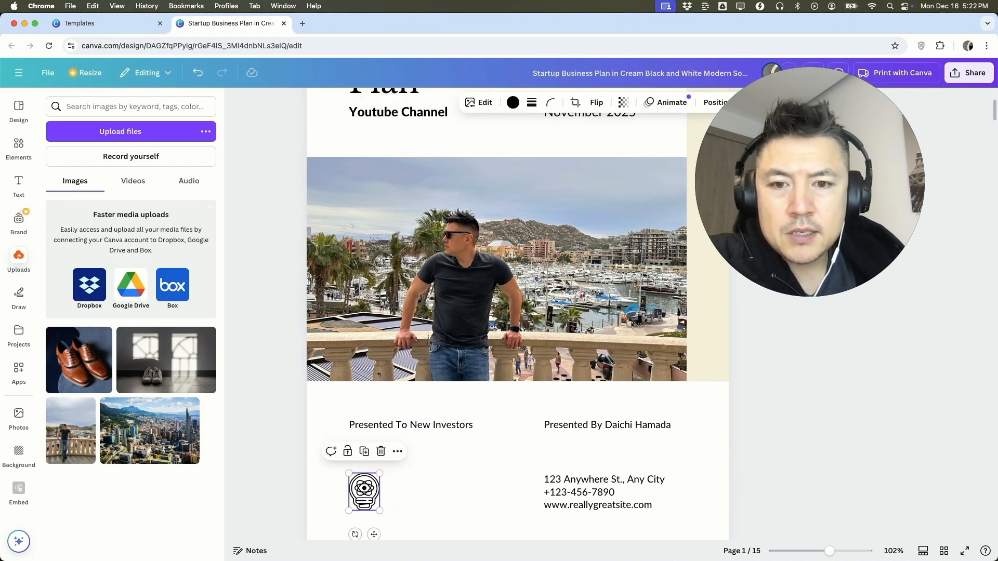
click(589, 424)
click(611, 425)
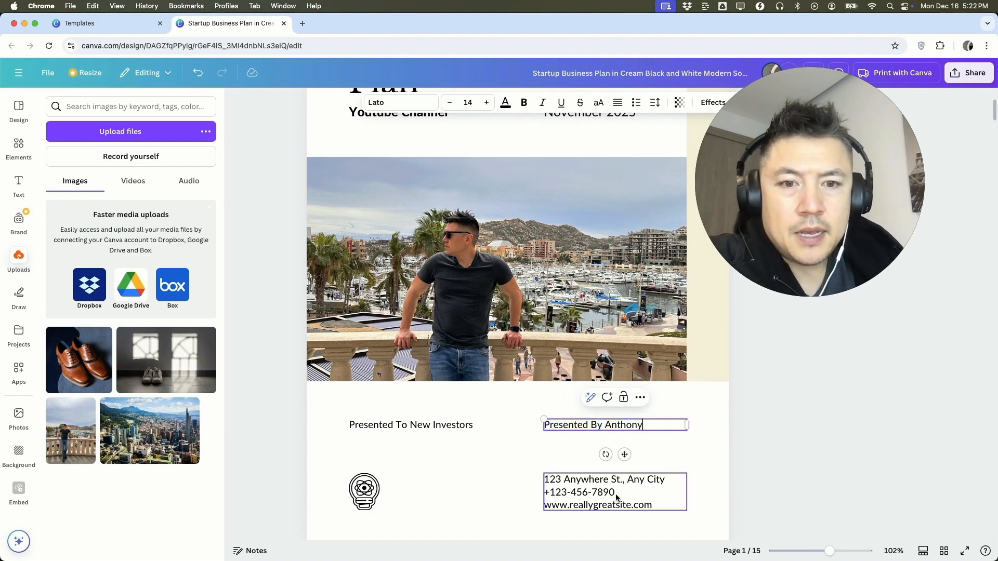
click(616, 493)
key(BackSpace)
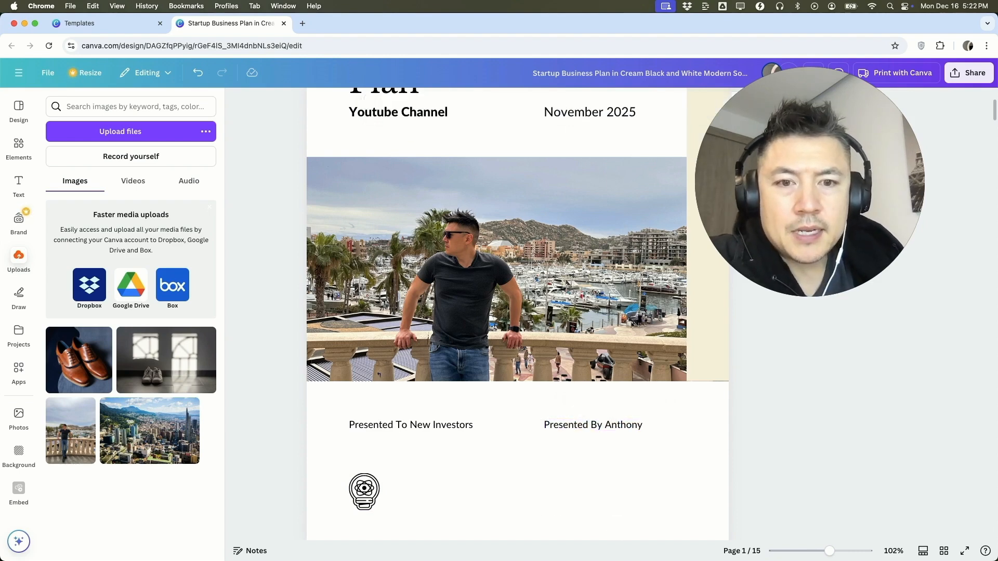
Delete the Financial Plan page and the Marketing Plan page from the document
scroll(510, 442, up, 5)
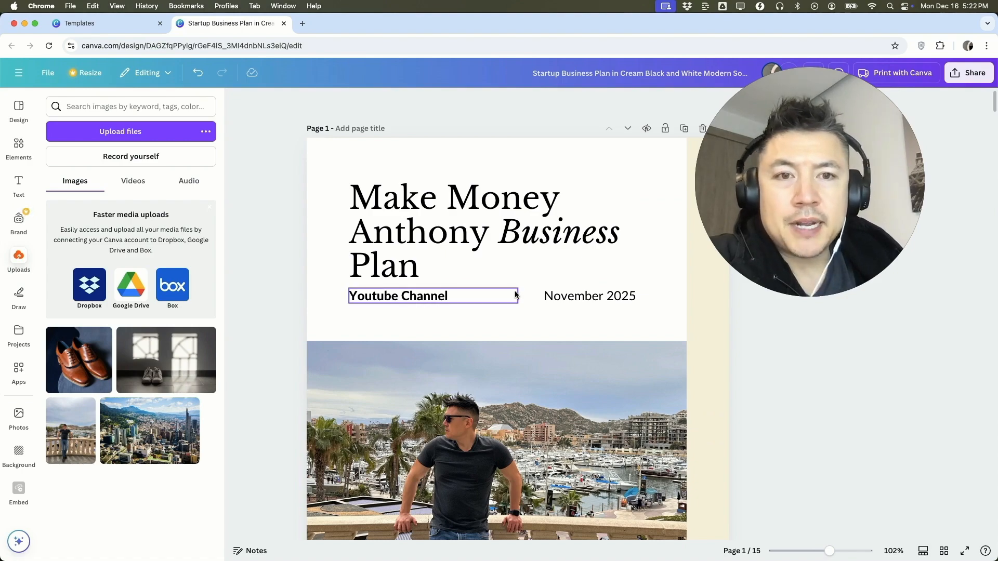
scroll(516, 295, down, 15)
scroll(516, 295, down, 15)
scroll(515, 295, down, 20)
scroll(515, 293, down, 6)
scroll(515, 293, up, 5)
scroll(530, 400, down, 1)
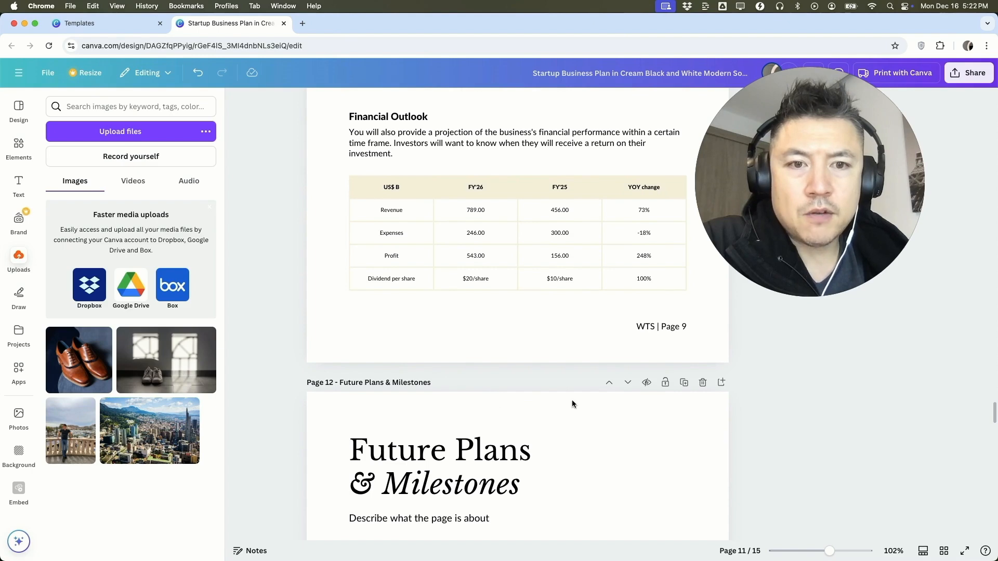
scroll(540, 429, down, 4)
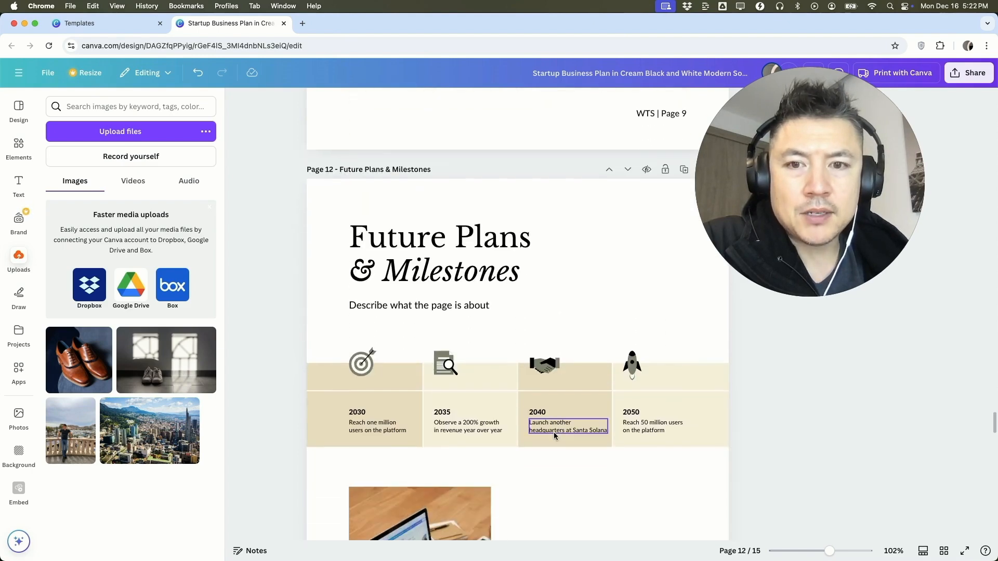
scroll(554, 435, up, 9)
scroll(553, 432, up, 6)
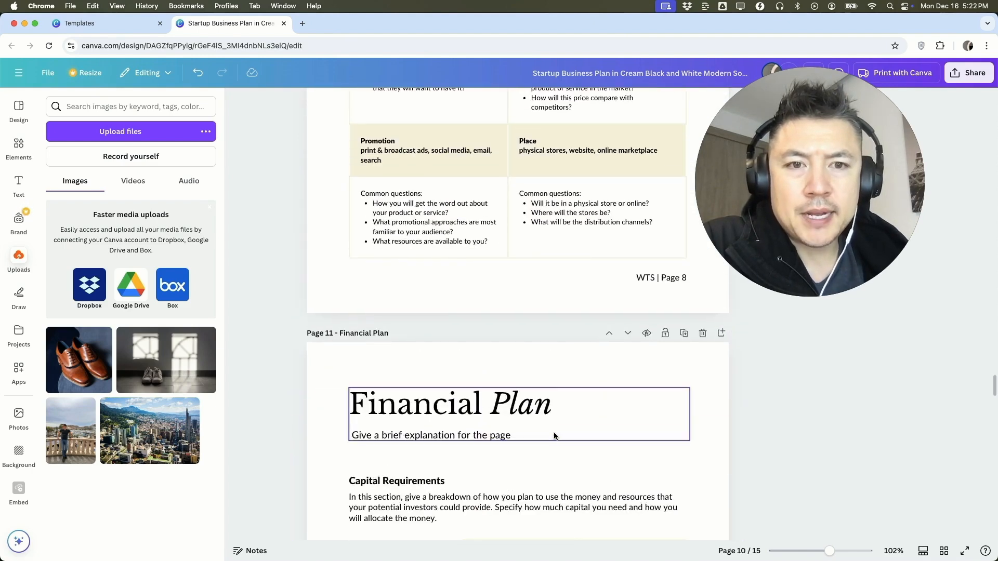
click(702, 333)
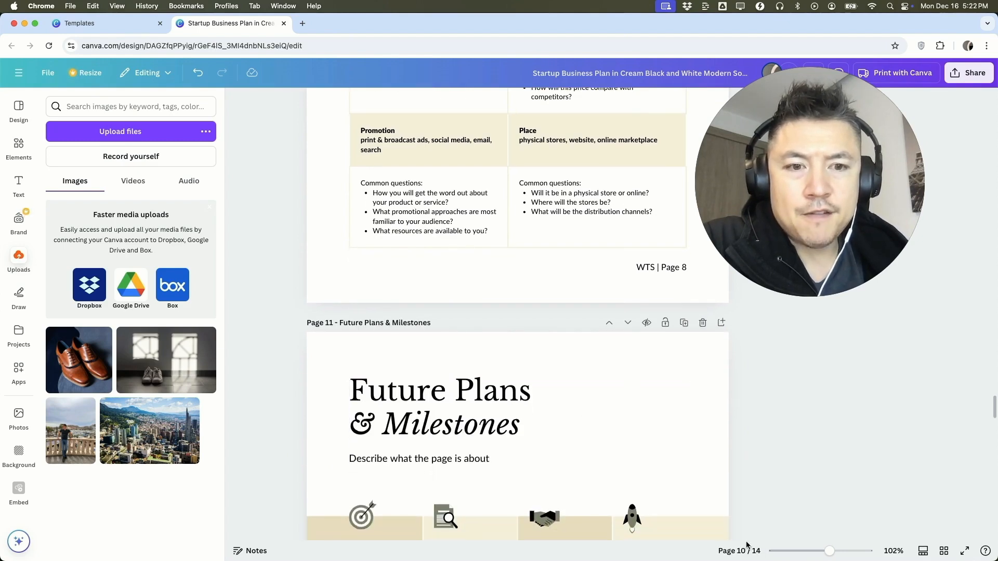
scroll(700, 327, up, 10)
scroll(700, 327, up, 3)
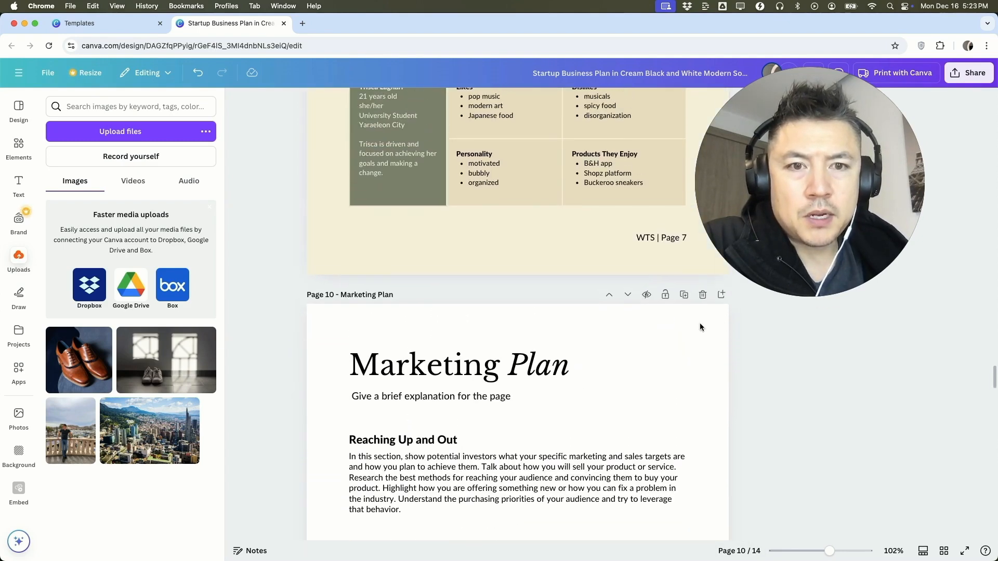
click(701, 295)
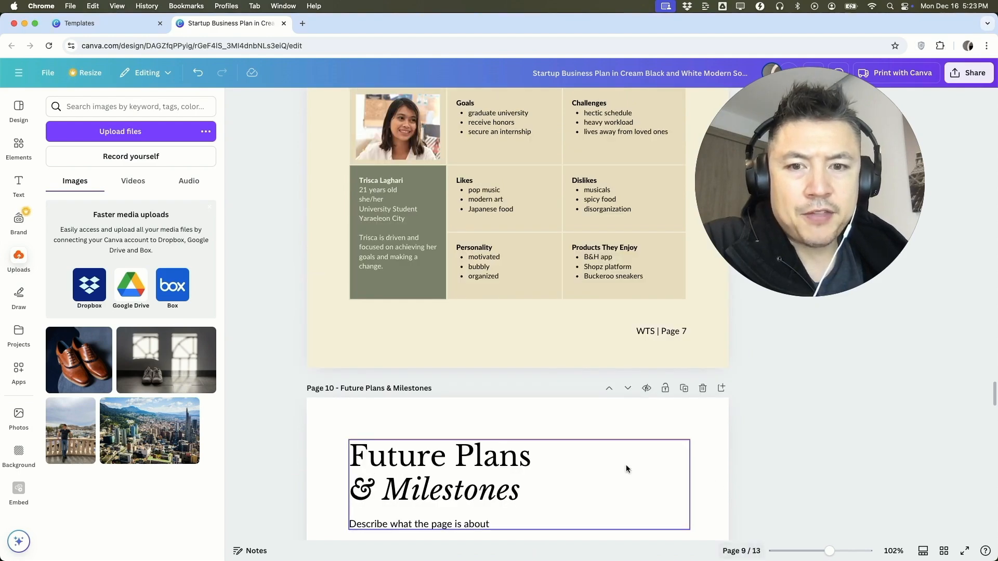
Clear the entry "X. The Future" and its page number from the table of contents on page 2
scroll(565, 449, up, 20)
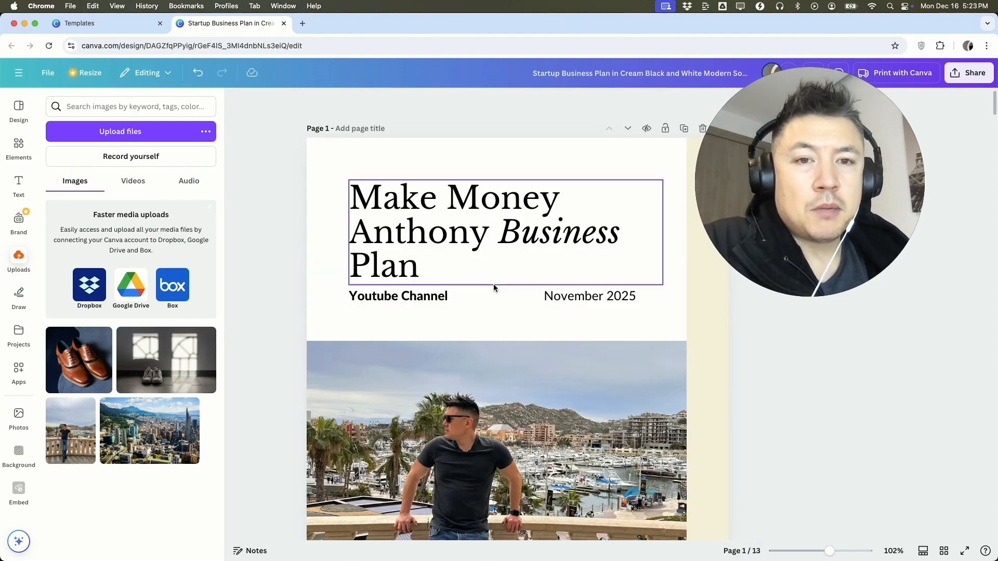
scroll(494, 286, down, 8)
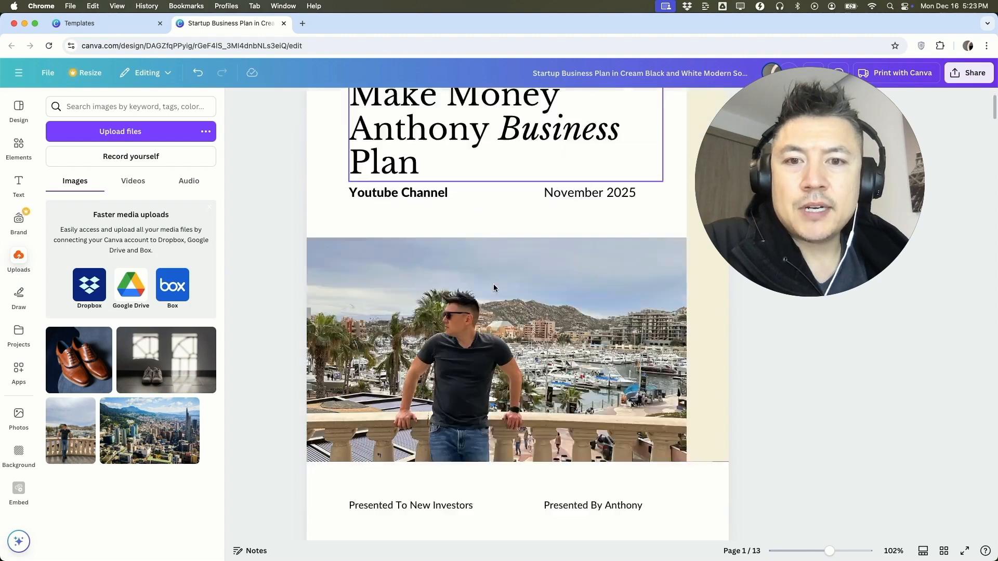
scroll(493, 285, down, 1)
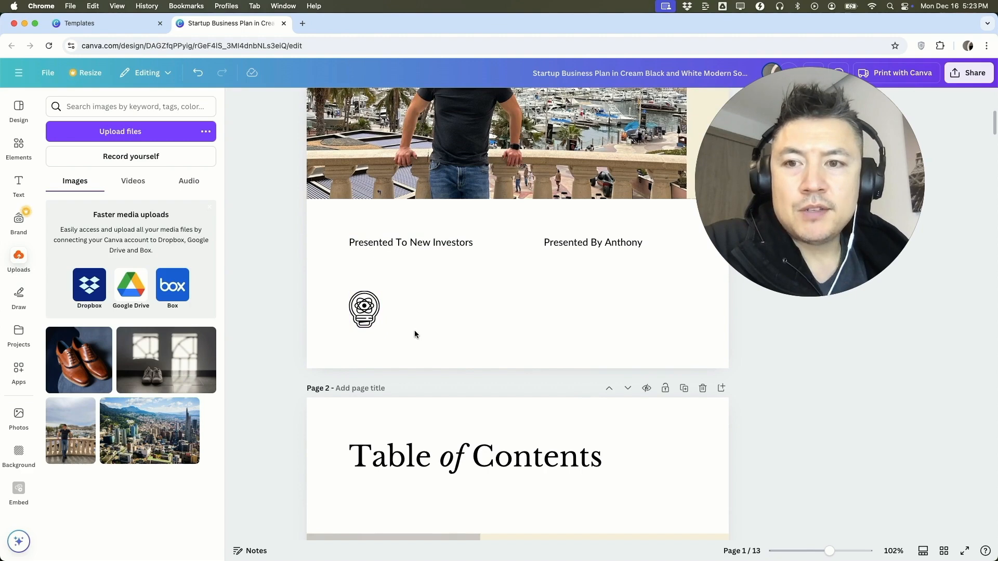
scroll(460, 323, down, 5)
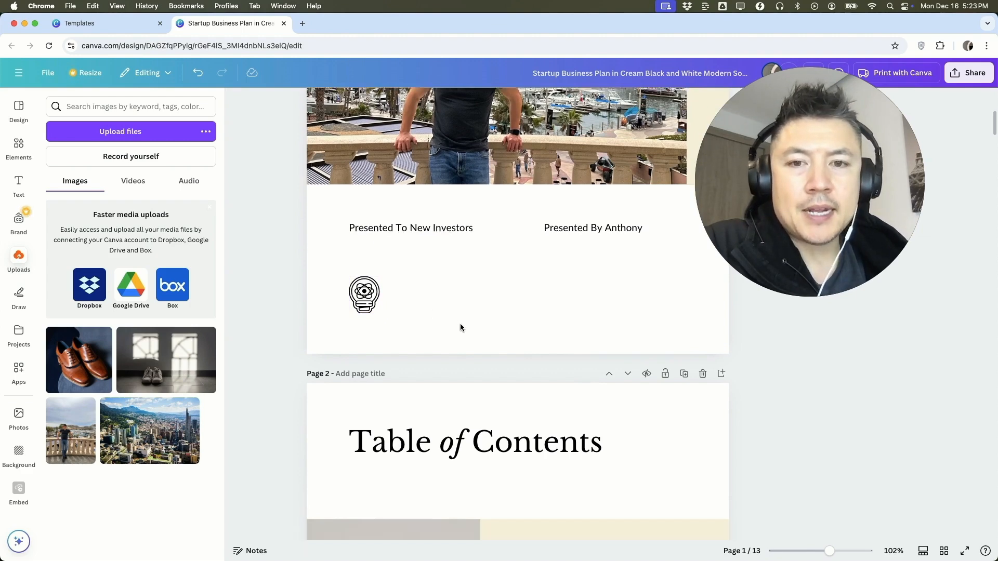
scroll(461, 275, down, 7)
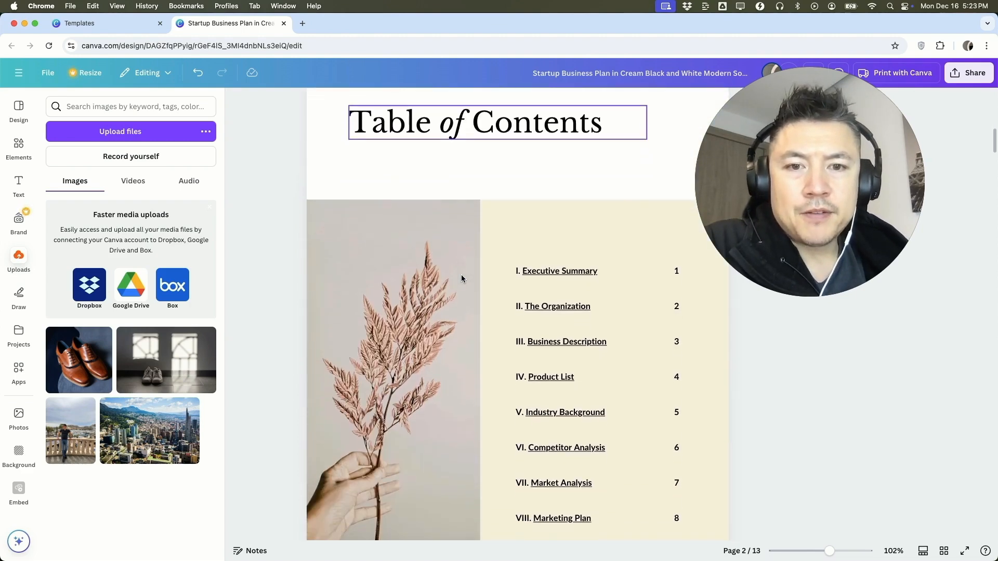
double_click(630, 463)
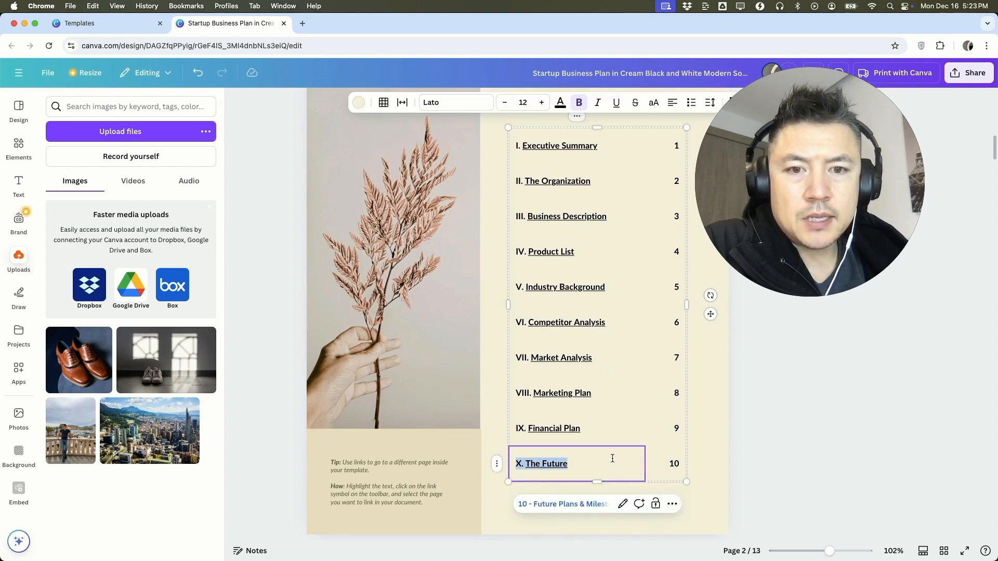
key(BackSpace)
double_click(668, 464)
key(BackSpace)
Clear the "IX. Financial Plan" and "VIII. Marketing Plan" entries and their page numbers from the table of contents
double_click(674, 429)
key(BackSpace)
double_click(614, 428)
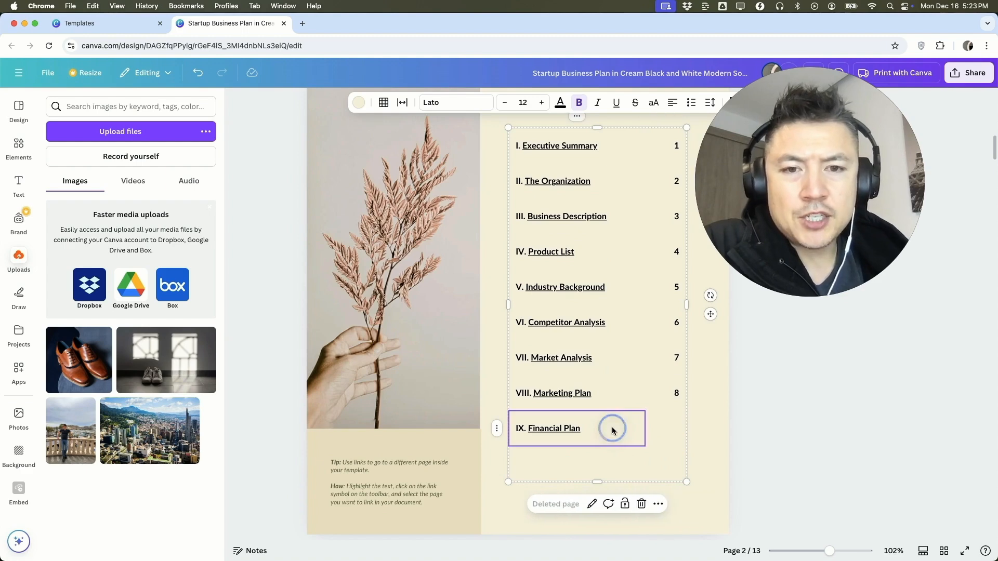
key(BackSpace)
double_click(635, 395)
key(BackSpace)
double_click(670, 395)
key(BackSpace)
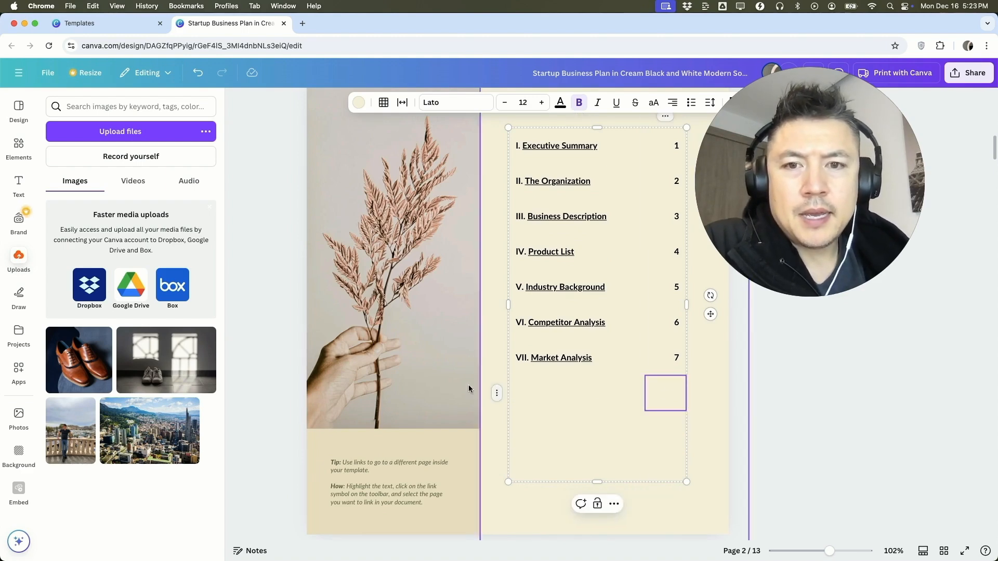
Replace the plant photo on the Table of Contents page with the uploaded city skyline photo
click(416, 349)
scroll(416, 349, up, 5)
scroll(415, 349, down, 4)
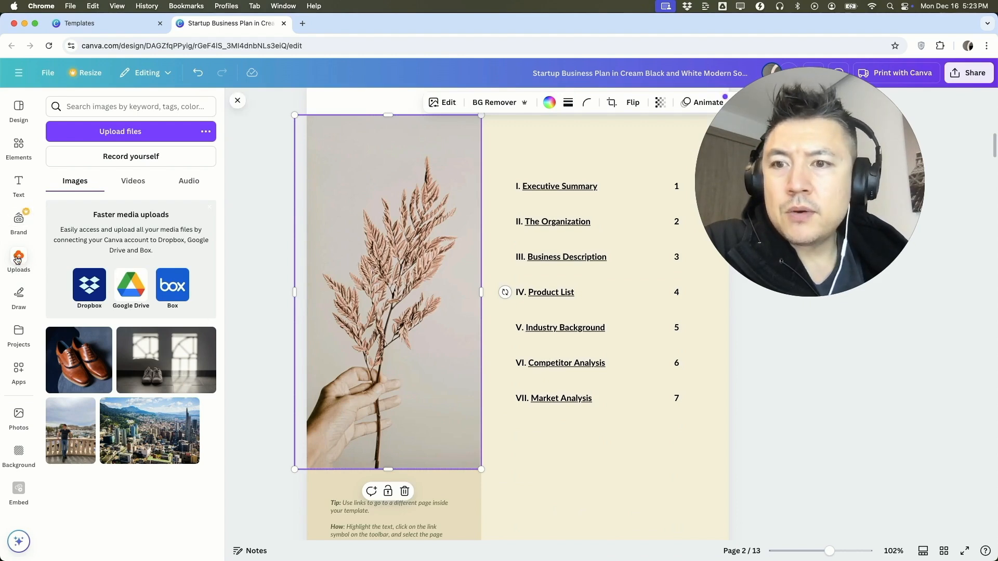
drag(132, 437, 328, 347)
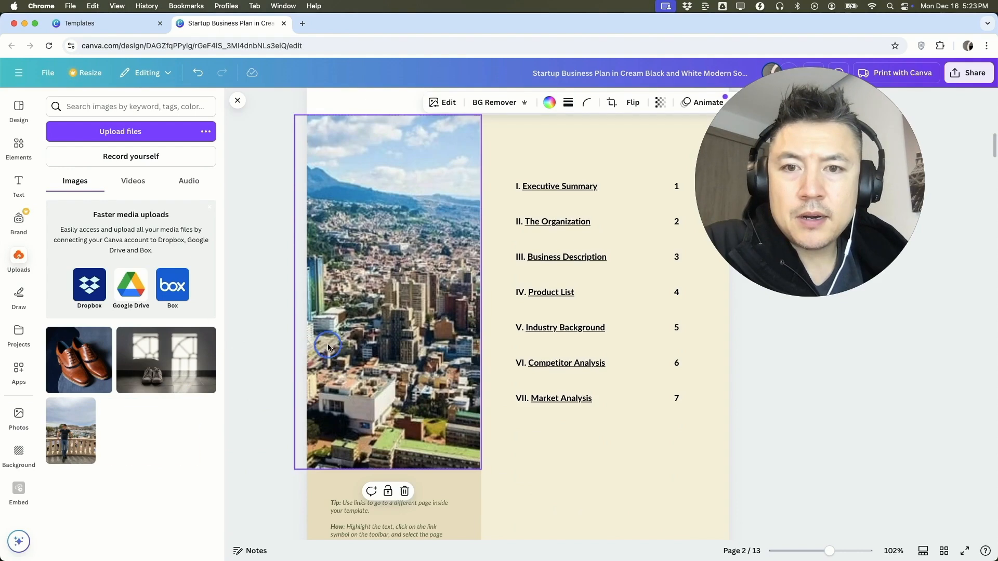
Delete the tip text about page links below the city photo on page 2
scroll(385, 412, down, 2)
click(385, 412)
click(414, 370)
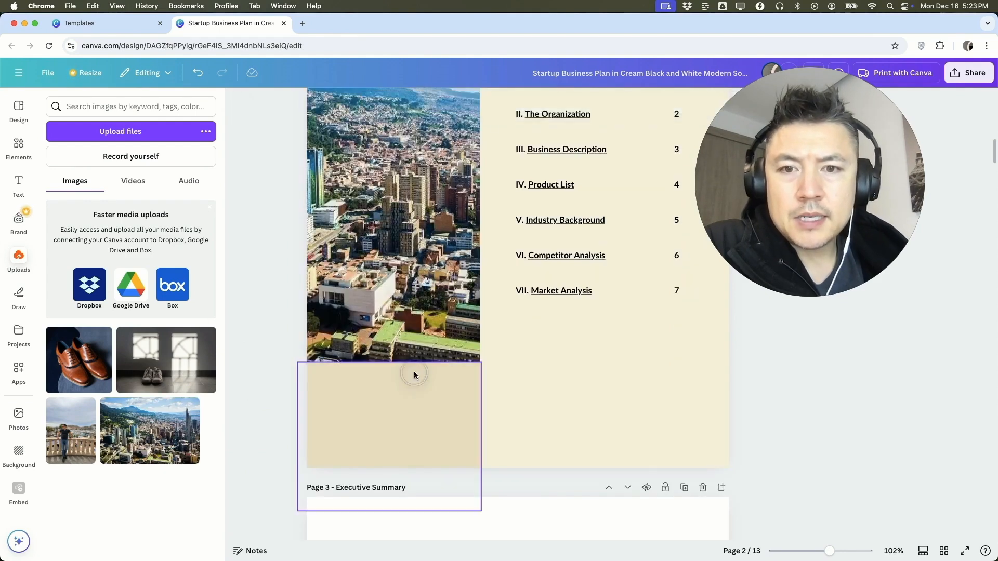
Replace the explanation line under the Executive Summary heading on page 3 with "Learn About" followed by the presenter's first name
scroll(518, 350, up, 5)
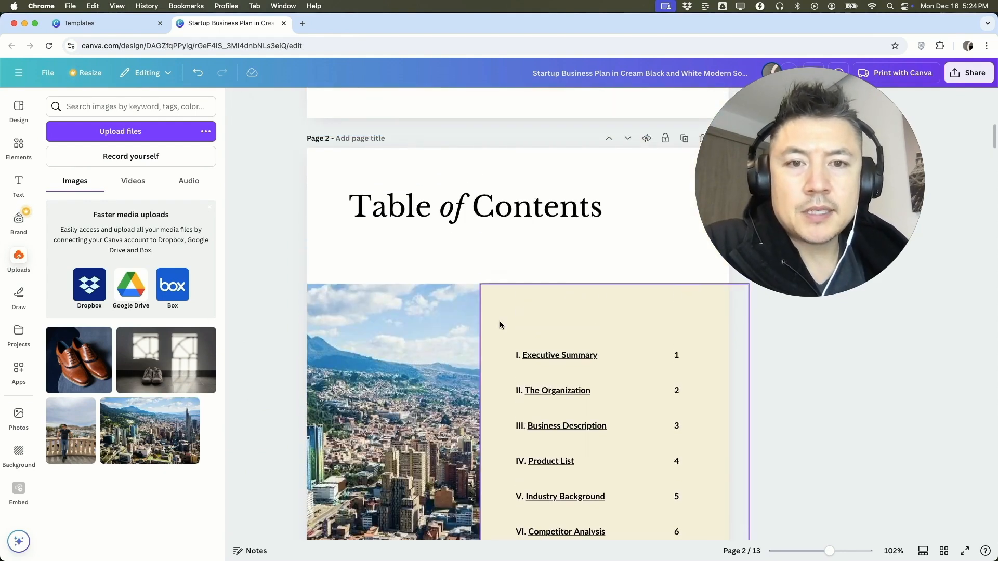
scroll(548, 360, down, 4)
scroll(548, 362, up, 5)
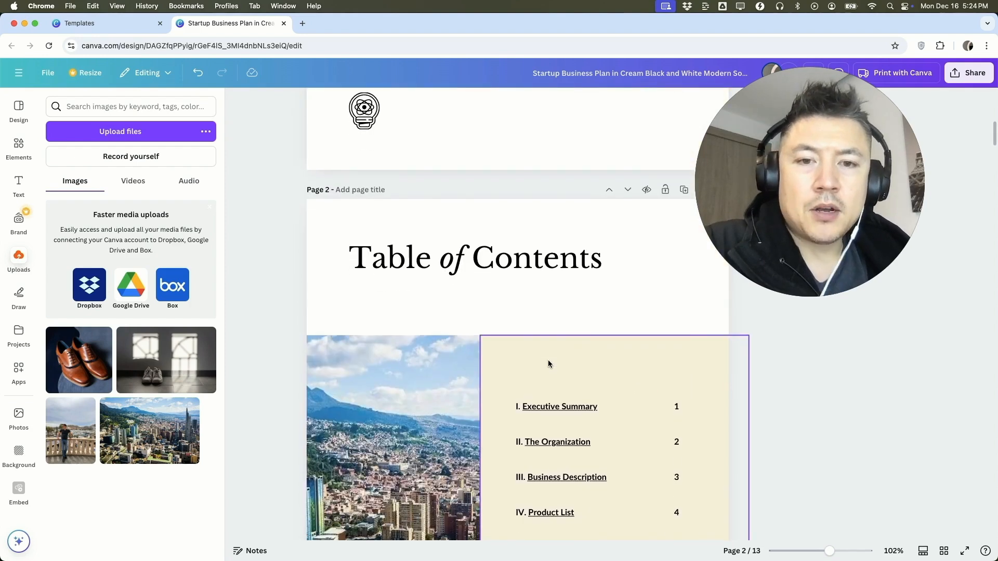
scroll(547, 363, down, 1)
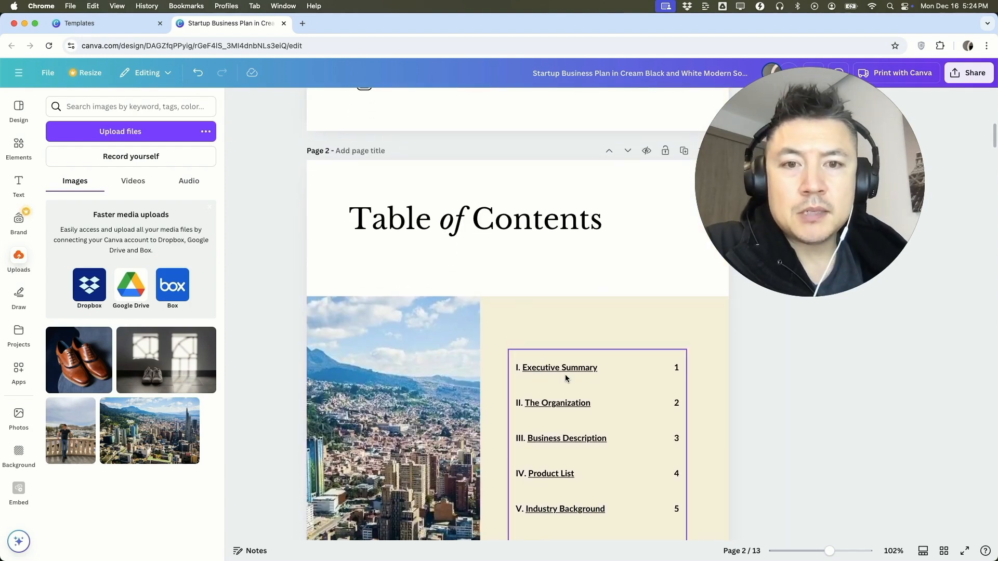
scroll(566, 374, down, 13)
scroll(488, 336, down, 2)
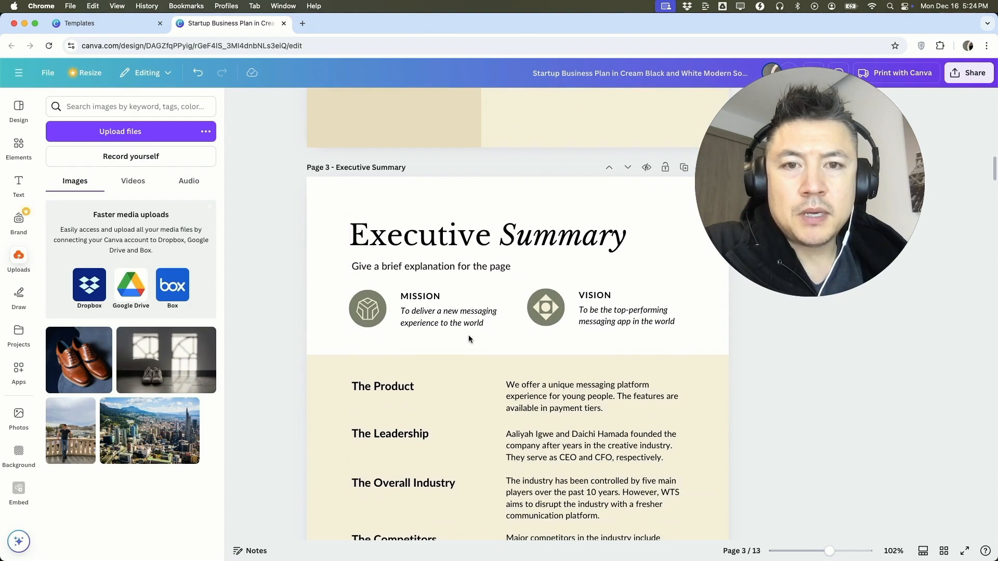
click(541, 254)
click(468, 266)
text(Learn About Anthony)
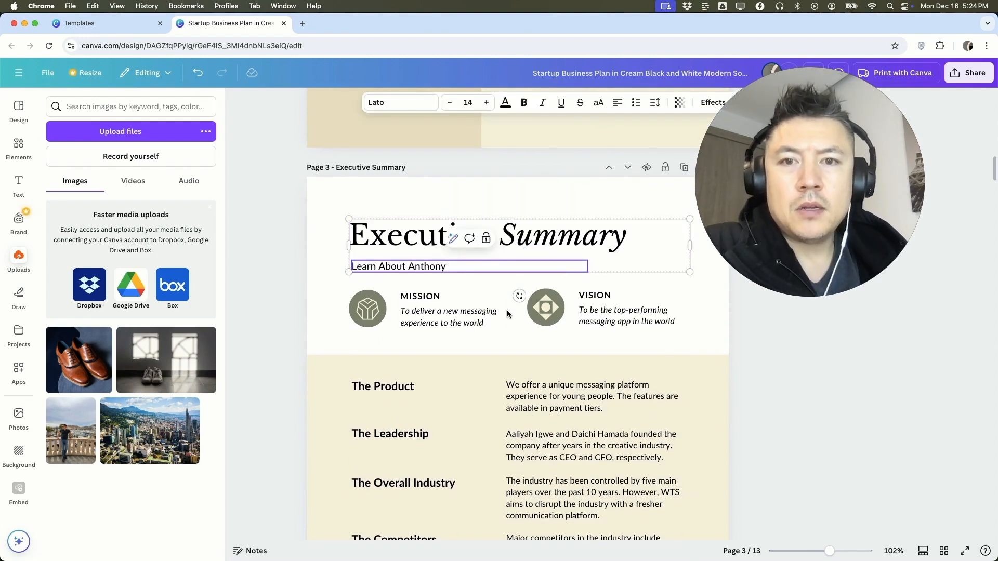
Replace the Mission statement on the Executive Summary page with "Make the best Youtube Videos"
double_click(448, 317)
text(Make the best Youtube Vid)
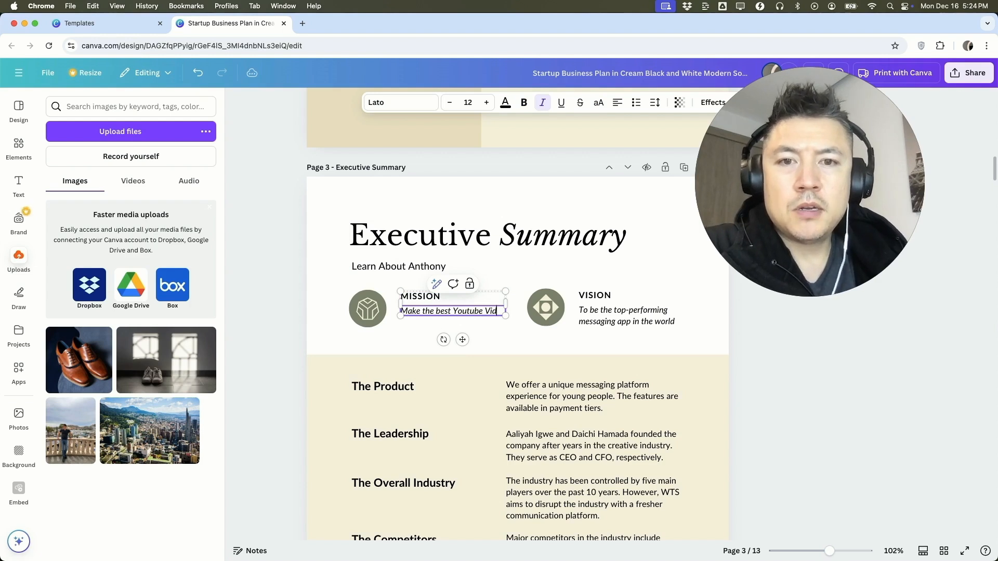
text(eos)
Delete the icon beside the Mission statement together with its green circle on the Executive Summary page
click(351, 311)
click(365, 309)
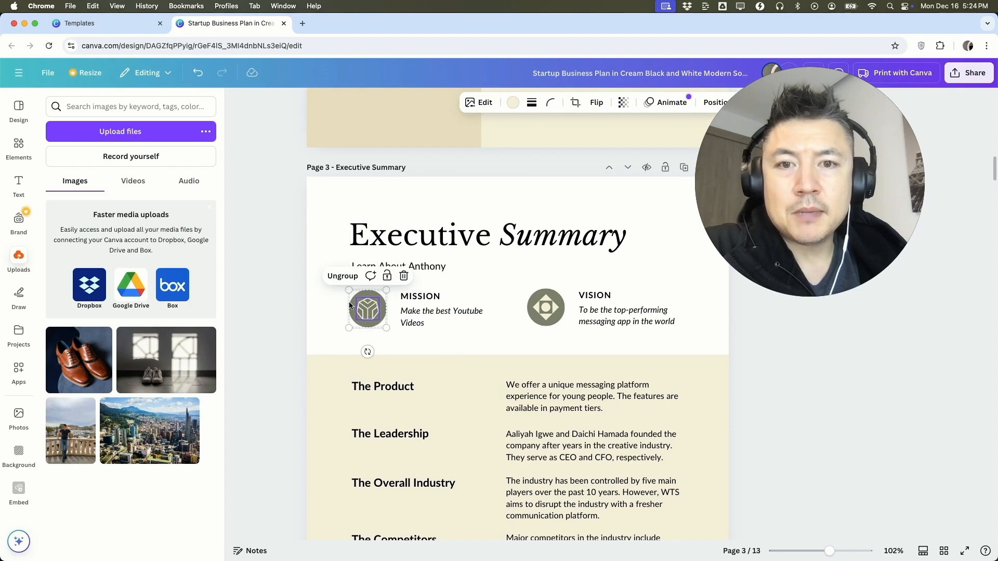
scroll(548, 353, down, 1)
click(360, 265)
key(BackSpace)
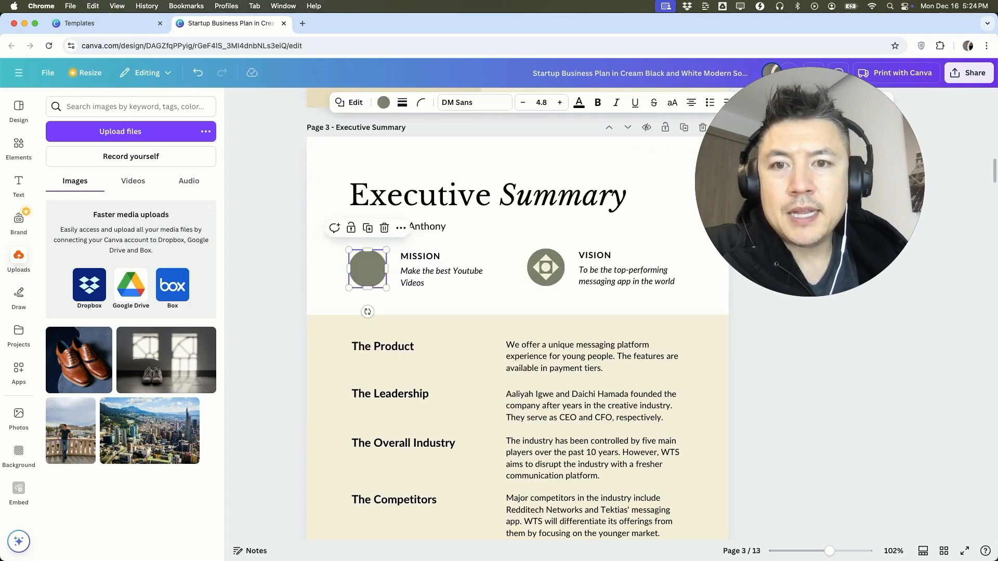
key(BackSpace)
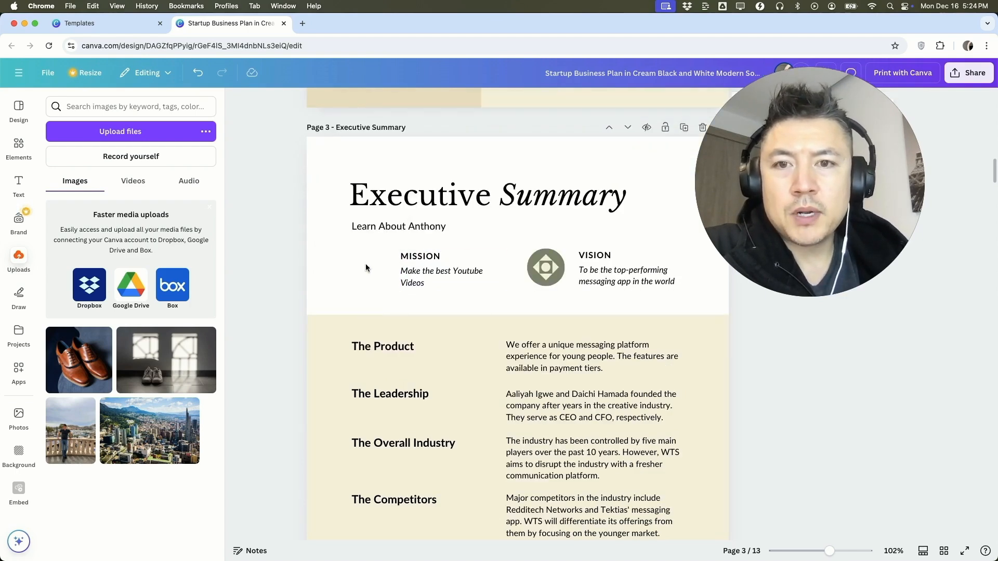
Browse the frames in the elements library and search them for "blob"
click(20, 147)
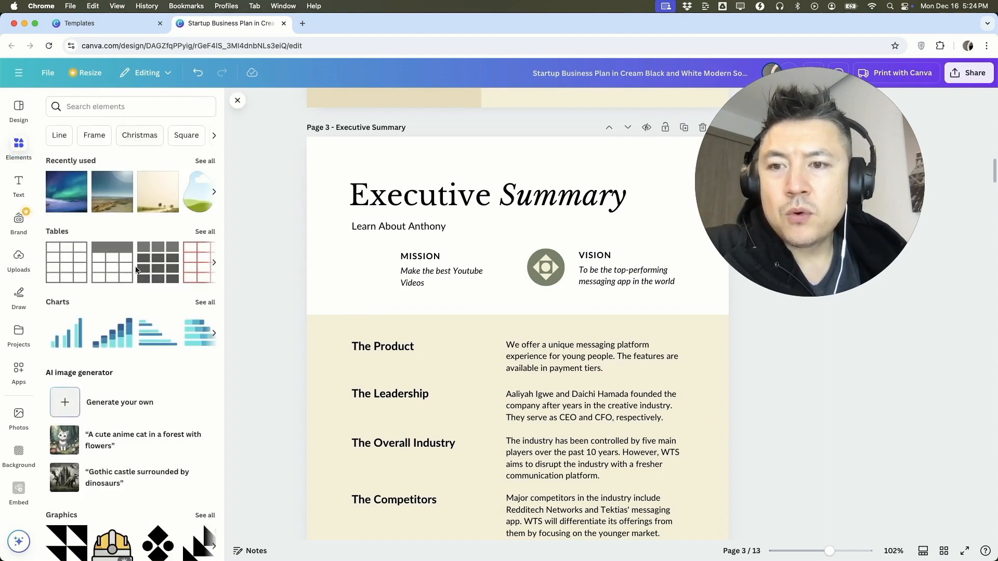
scroll(135, 270, down, 10)
scroll(134, 292, up, 10)
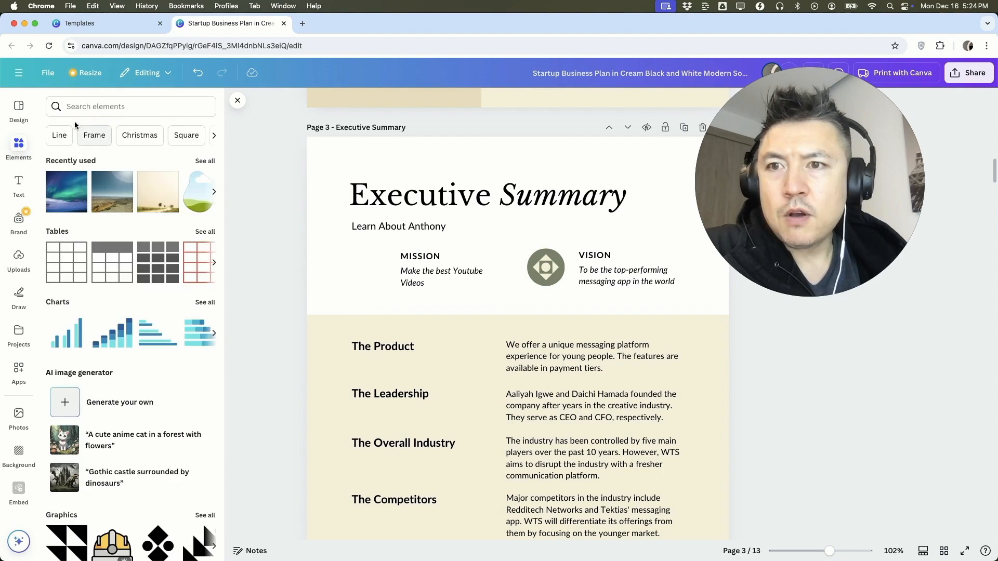
click(93, 136)
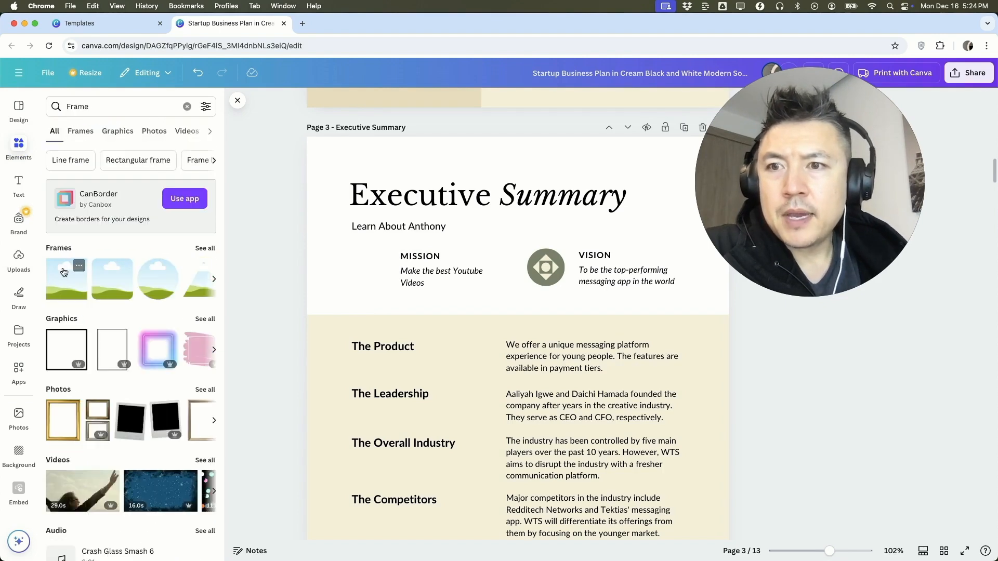
click(204, 249)
scroll(102, 390, down, 5)
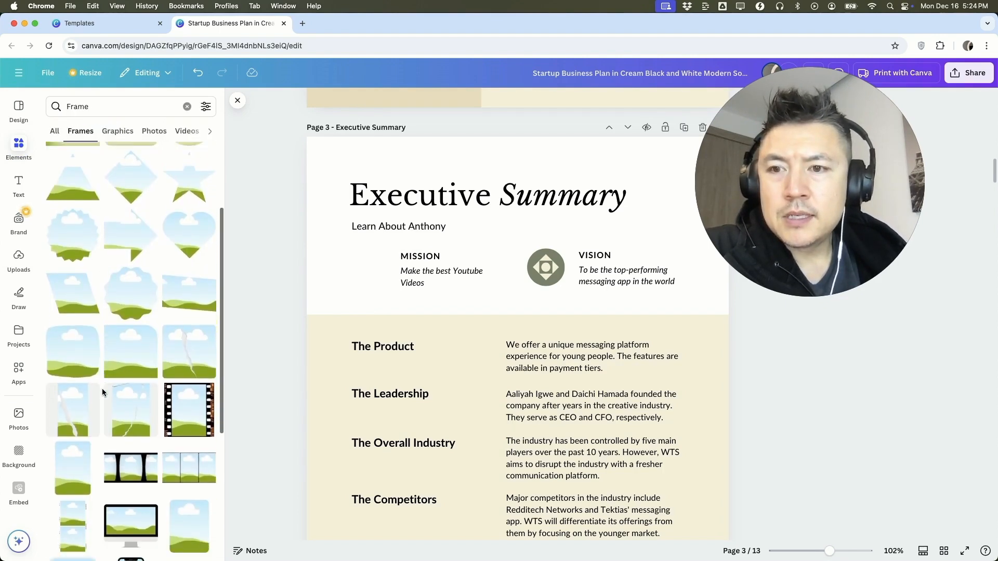
scroll(103, 393, down, 10)
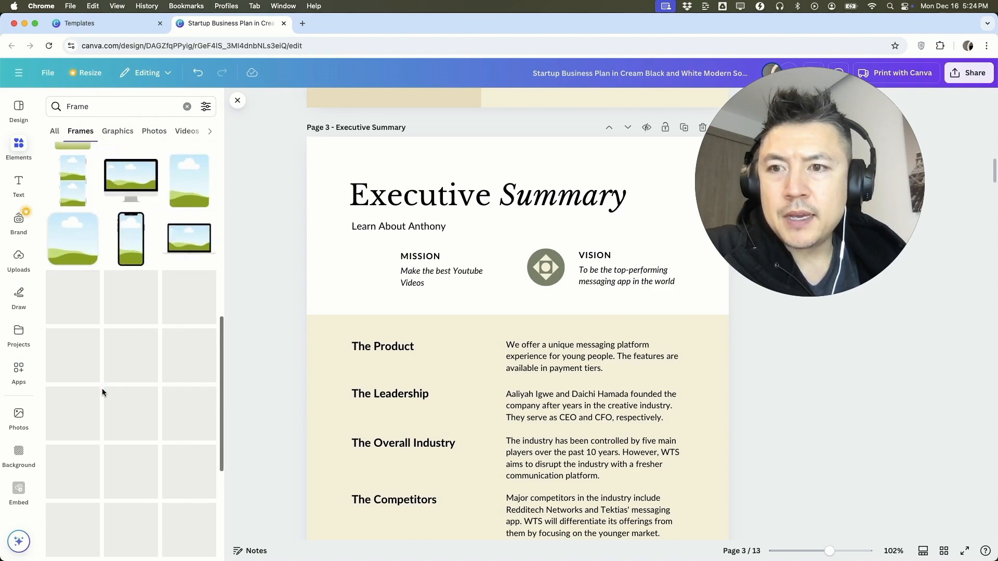
click(97, 106)
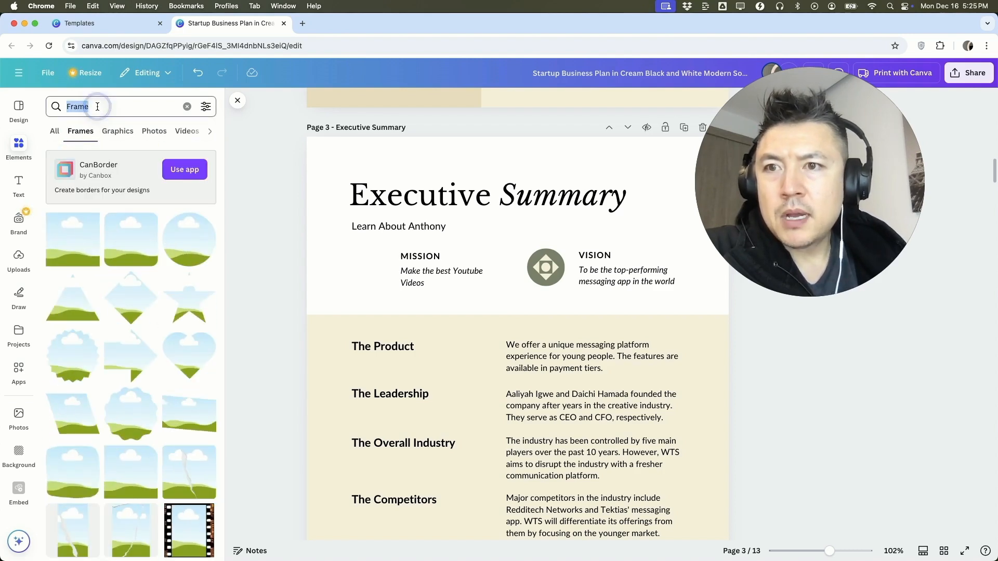
text(blob)
key(Return)
Add the first blob-shaped frame to page 3, shrink it to icon size and place it beside the Mission statement
drag(66, 174, 356, 230)
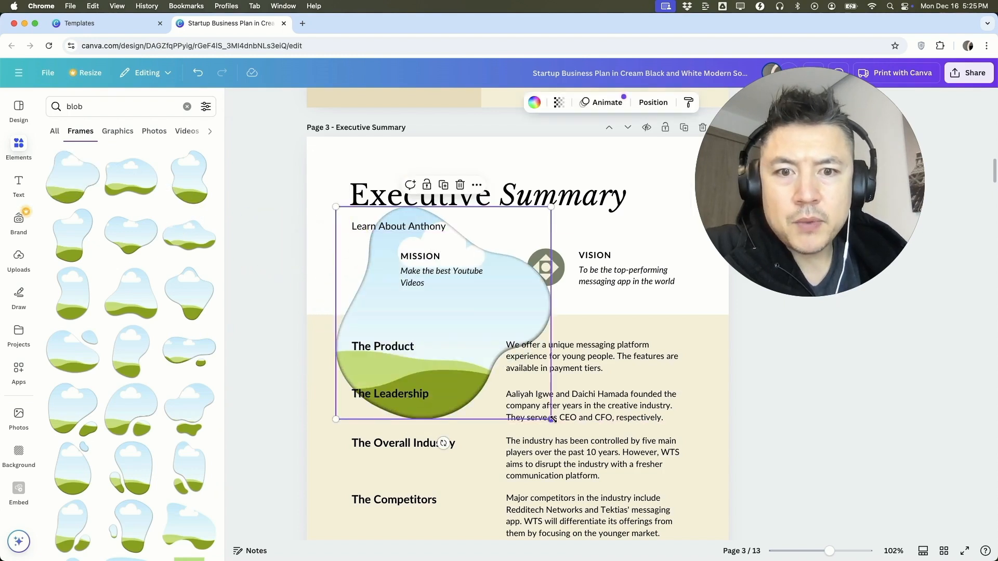
drag(551, 419, 402, 271)
drag(373, 243, 368, 273)
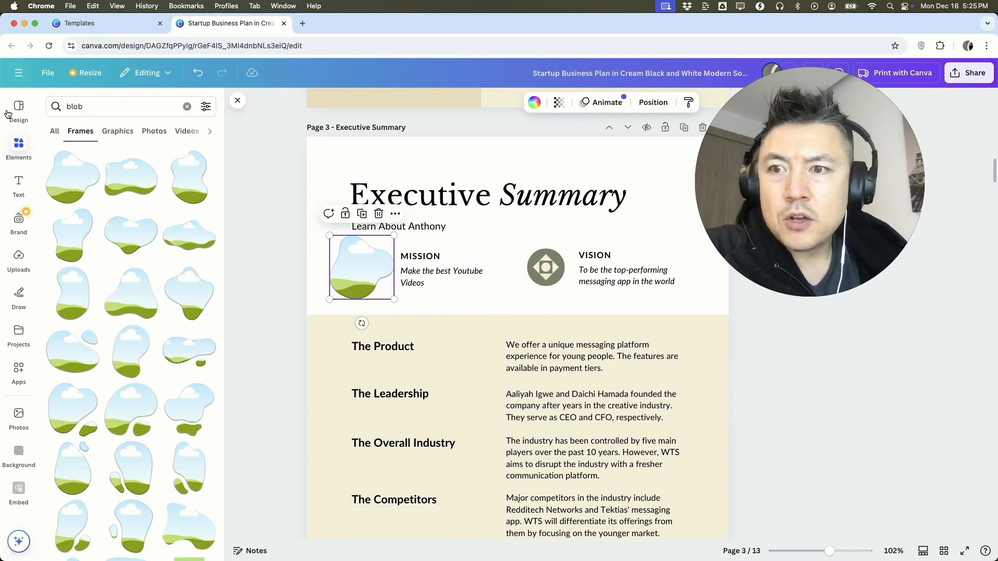
Fill the blob frame with the uploaded photo of the man on the balcony
click(20, 260)
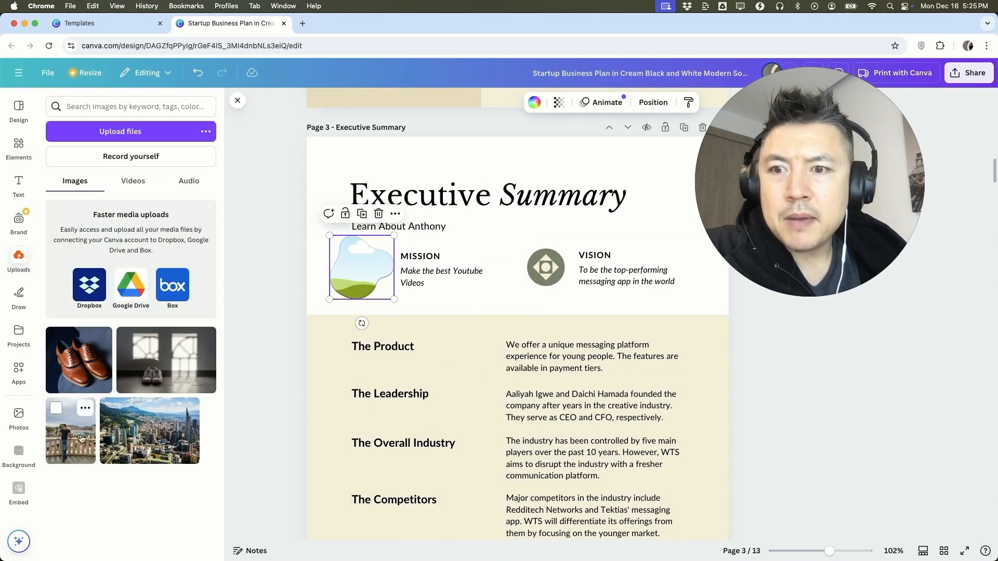
drag(68, 438, 345, 276)
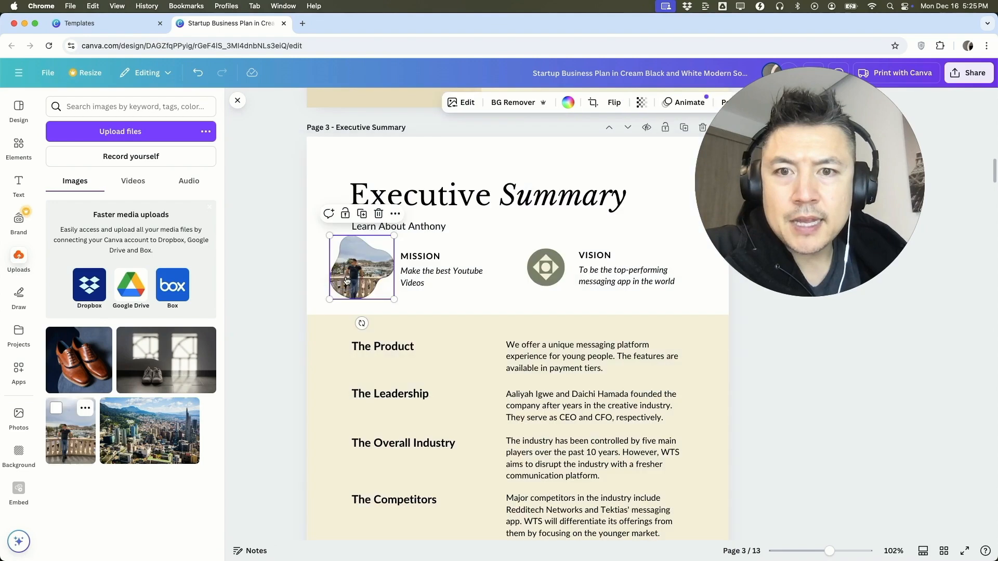
click(398, 301)
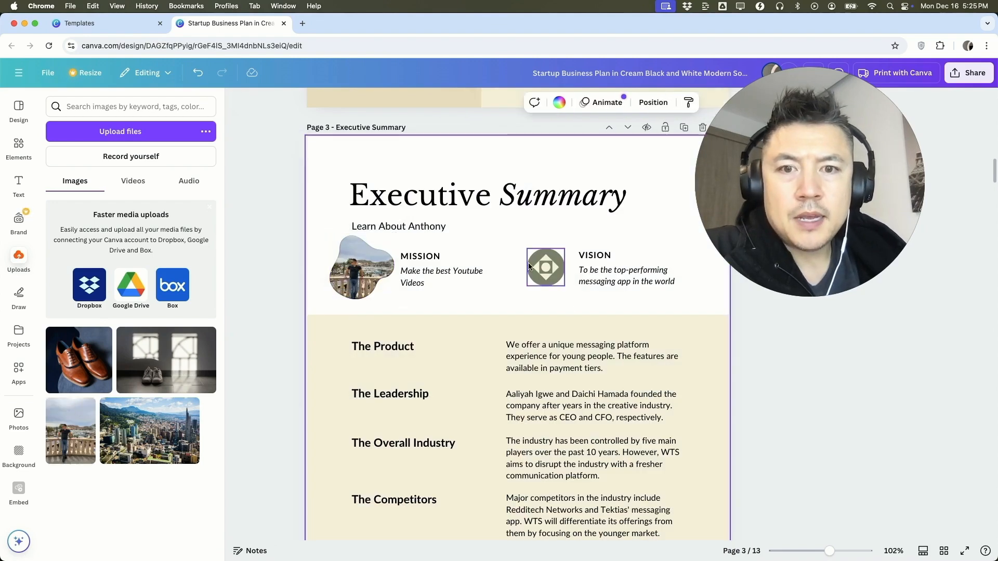
Replace The Product description on the Executive Summary page with "Youtube Videos And Tutorials"
scroll(400, 281, down, 2)
double_click(558, 291)
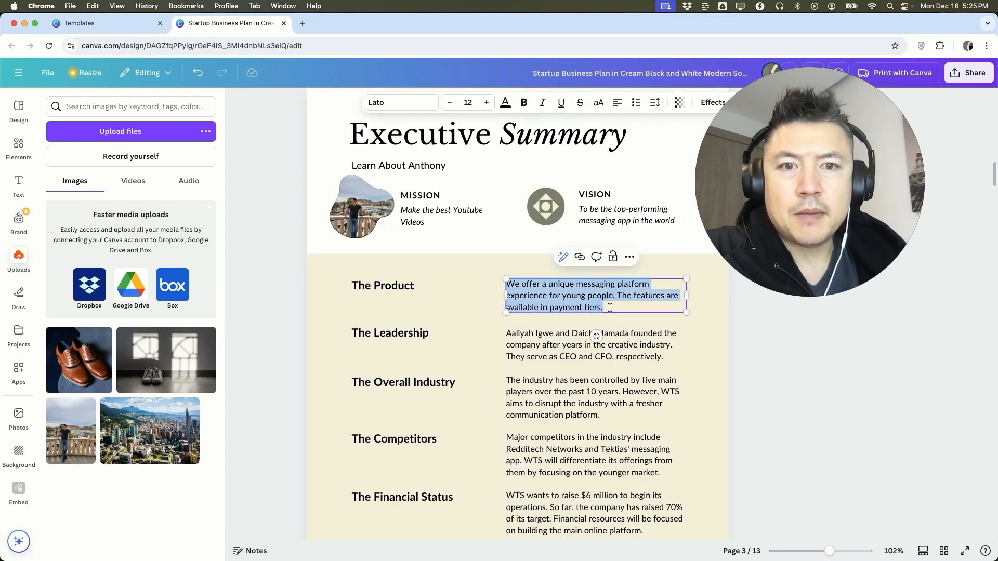
text(Youtube Videos And Tutorials)
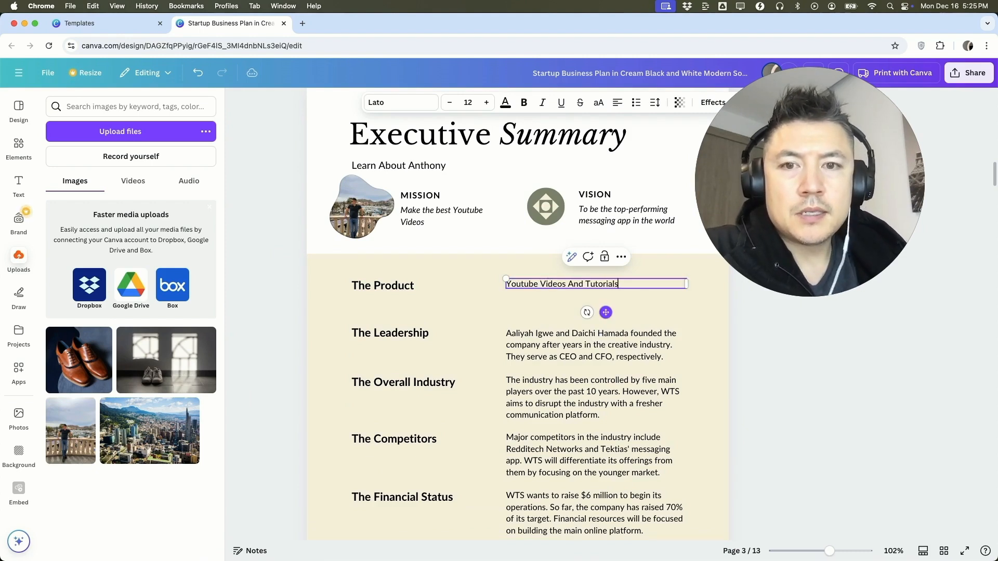
Replace The Leadership description with "He was a cool guy, that has a lot of experience"
double_click(545, 348)
text(He was a cool guy, that has a l)
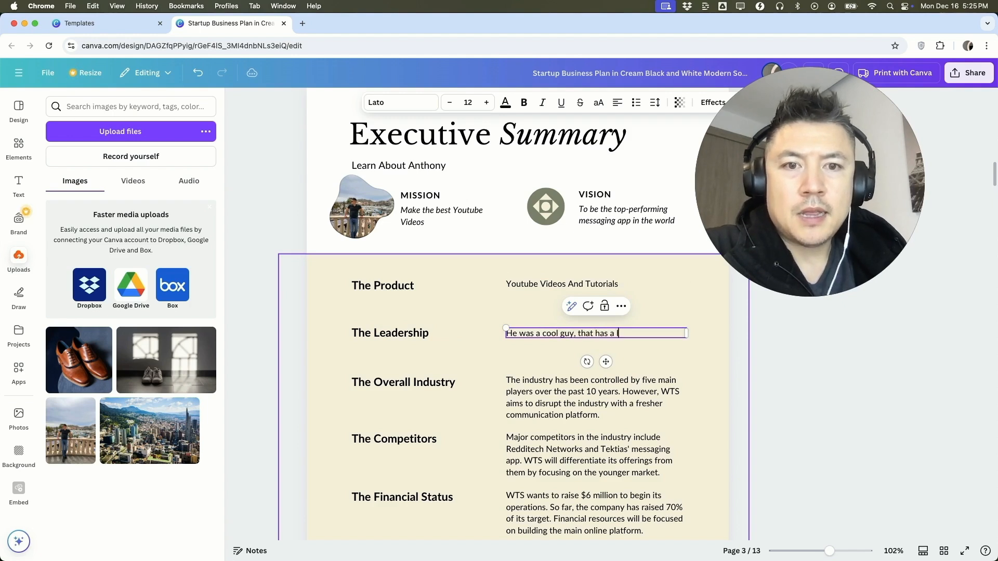
text(ce)
click(532, 311)
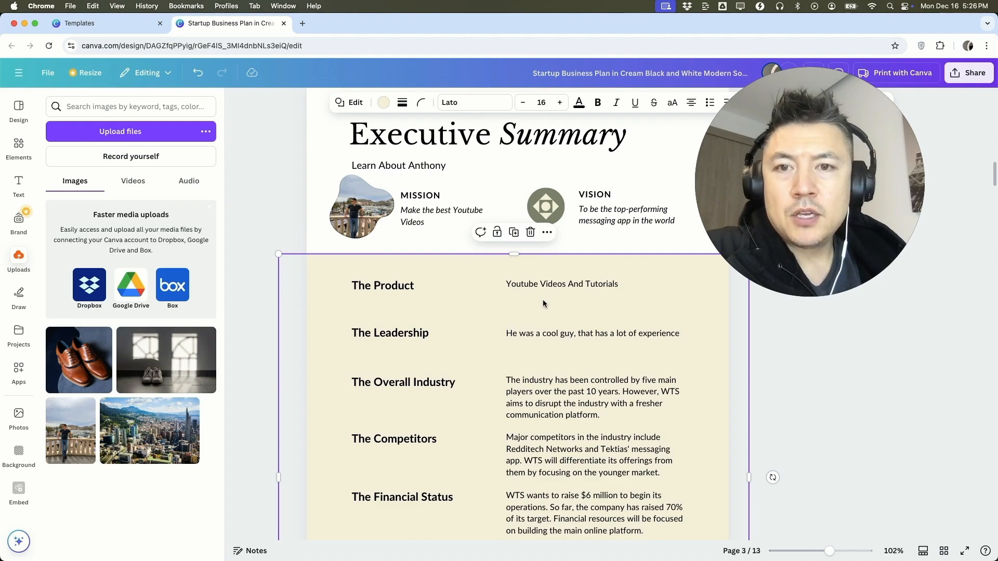
scroll(534, 362, down, 2)
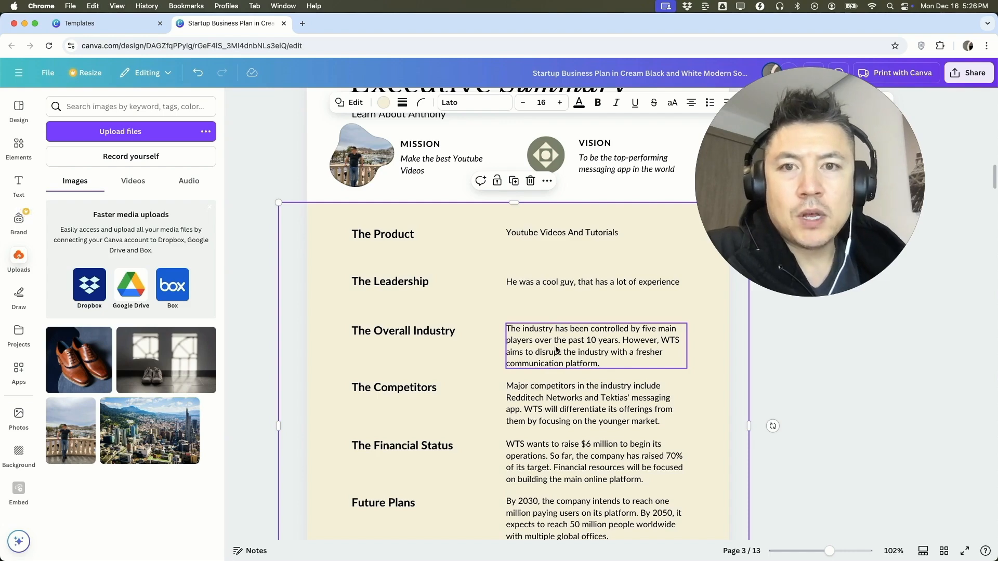
scroll(547, 328, up, 4)
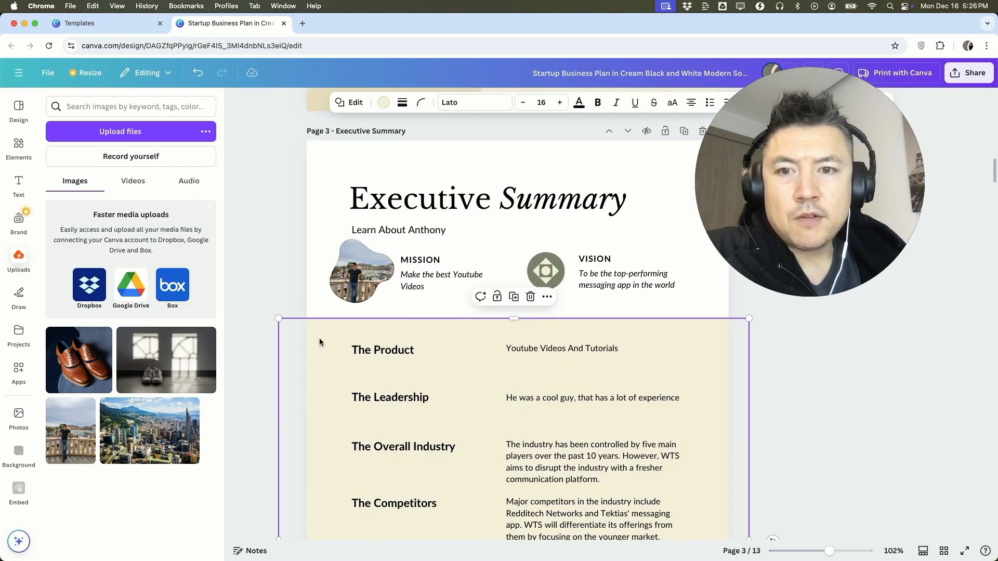
scroll(320, 338, down, 1)
scroll(360, 356, down, 6)
scroll(361, 357, up, 3)
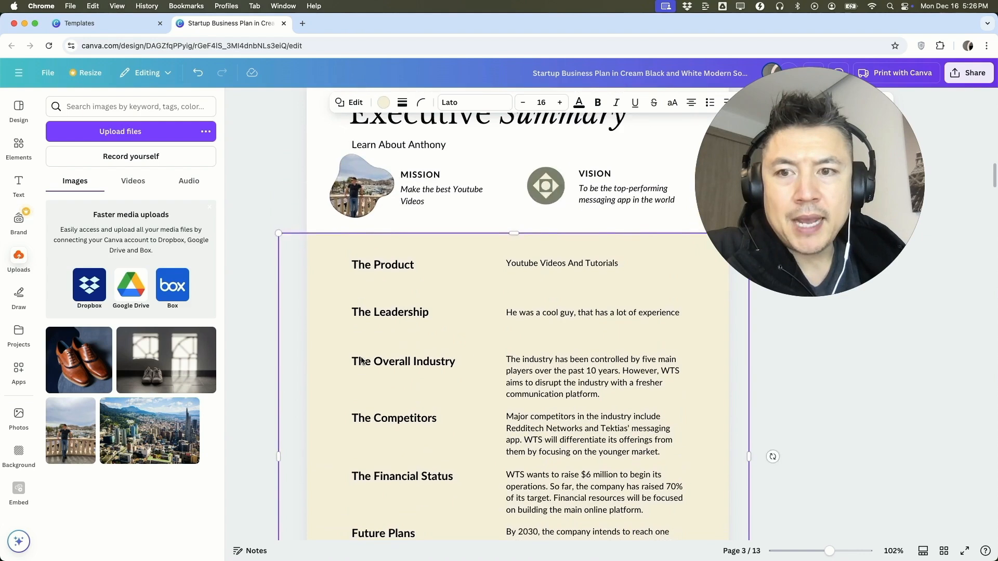
scroll(361, 356, up, 1)
Try purple on the cream background block behind the Executive Summary sections, and settle on medium gray
click(333, 298)
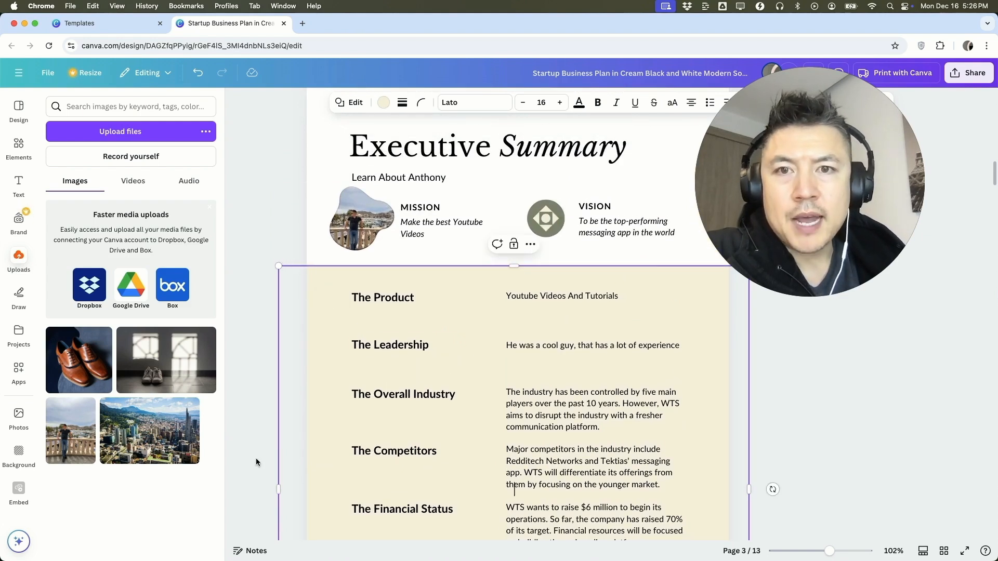
click(384, 102)
click(175, 495)
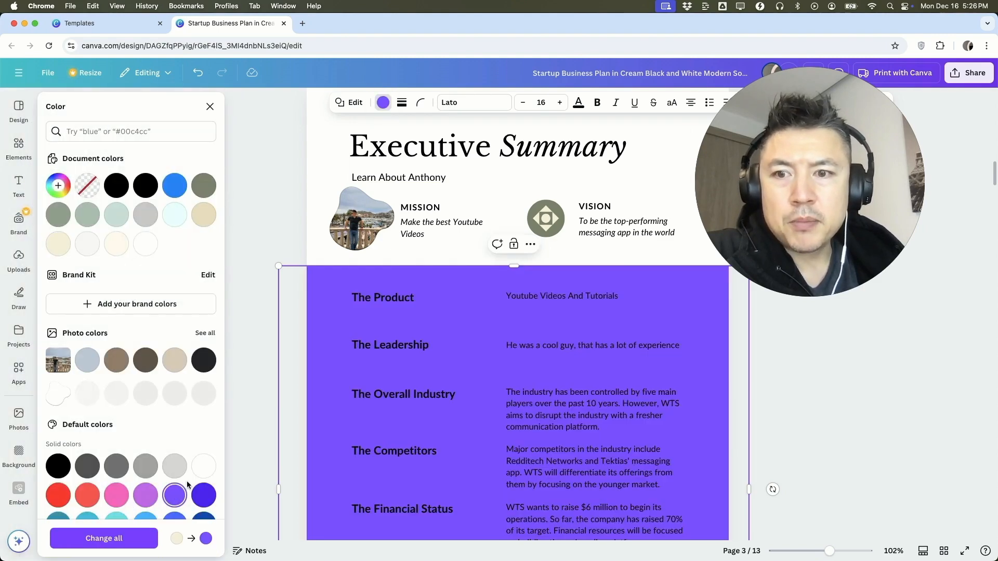
click(145, 466)
Remove the "WTS |" prefix from the page 3 footer, keeping only "Page 1"
scroll(485, 414, down, 4)
scroll(485, 414, up, 3)
scroll(485, 414, down, 5)
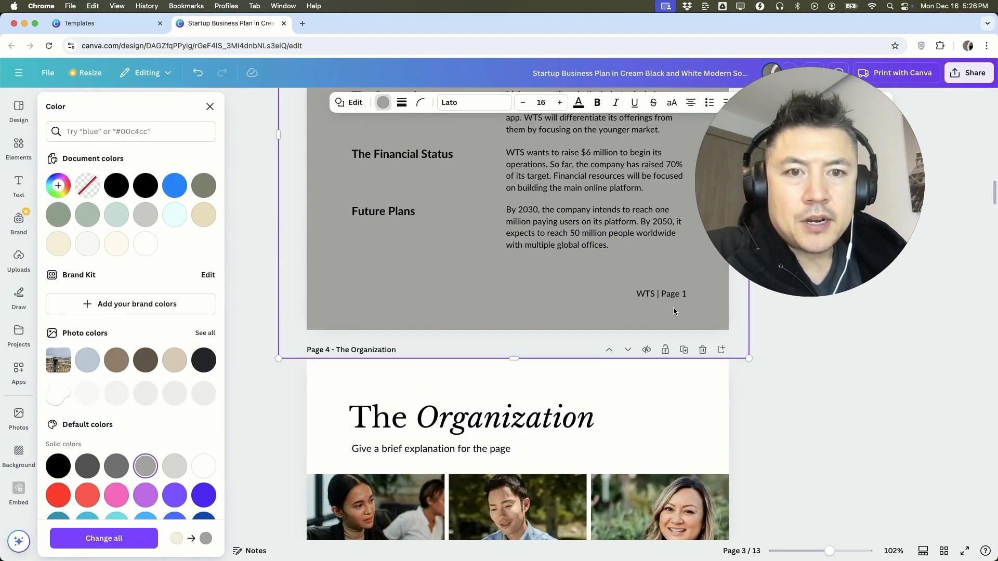
click(659, 295)
click(649, 294)
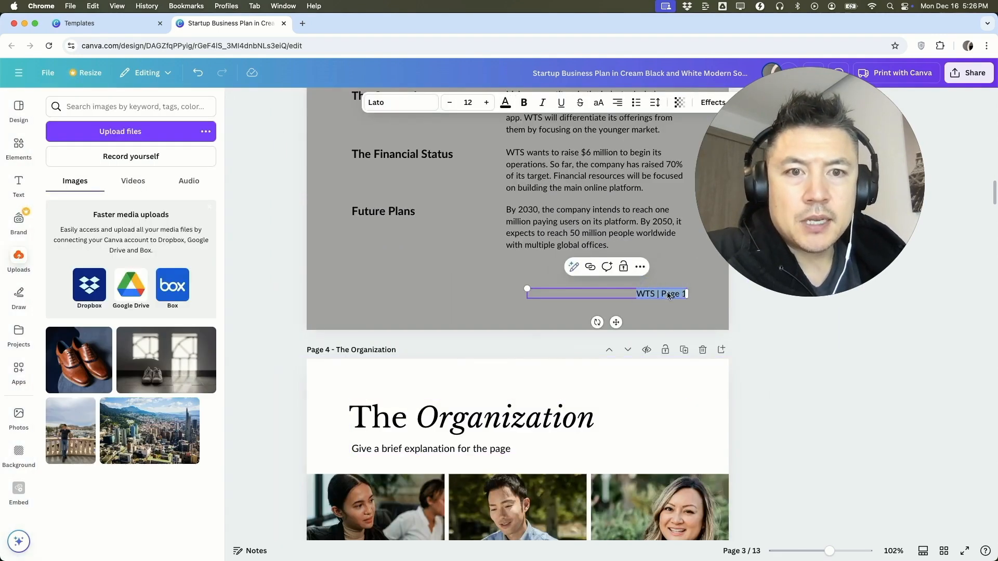
key(BackSpace)
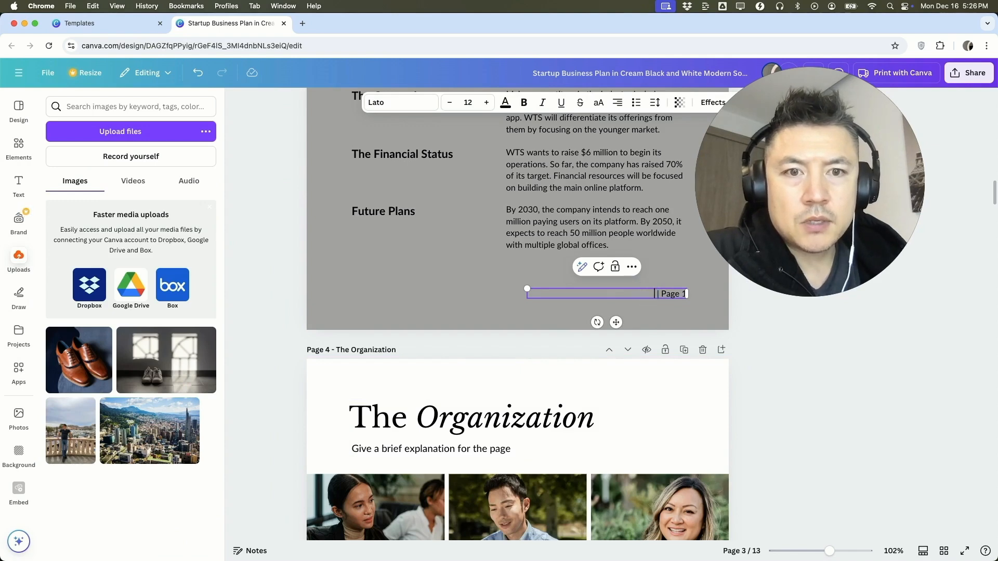
click(476, 271)
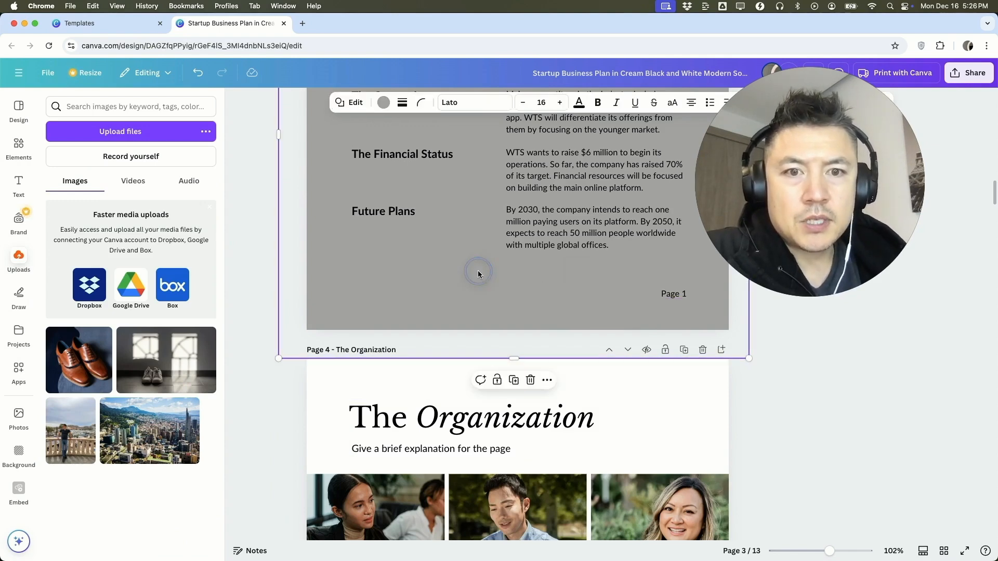
Search the elements library for "stickers" and list all matching graphics
scroll(491, 329, up, 1)
scroll(493, 331, up, 5)
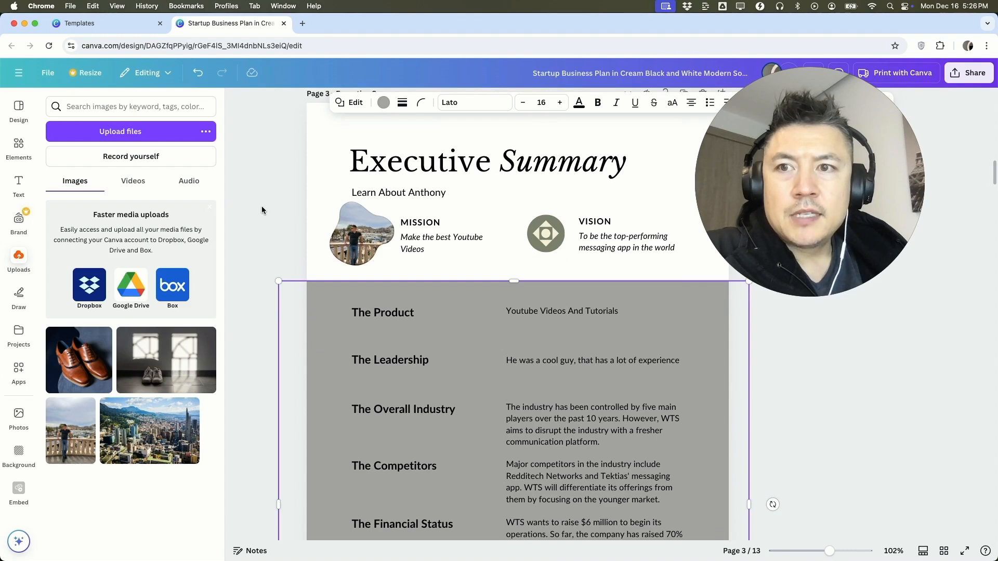
scroll(458, 290, down, 3)
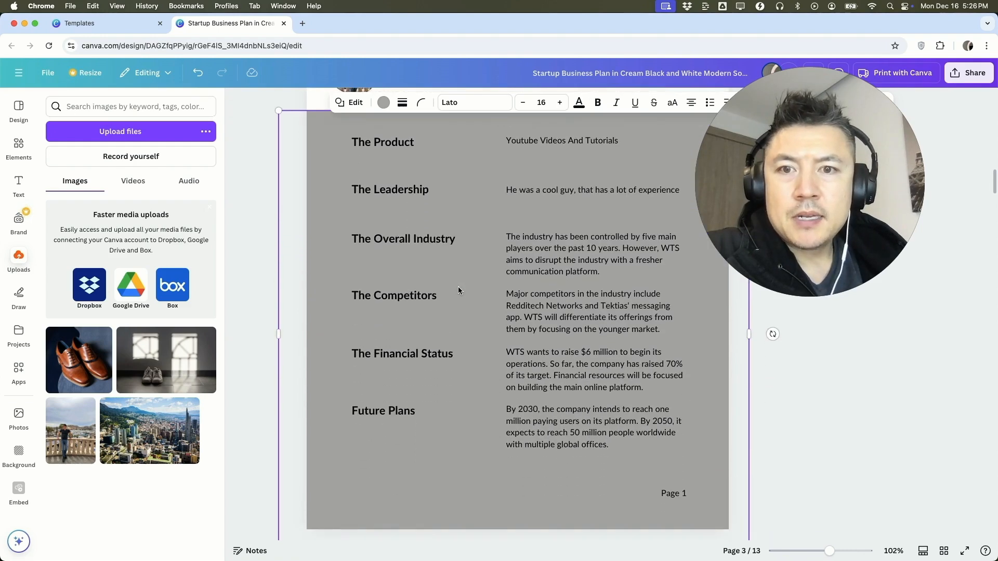
scroll(459, 291, down, 1)
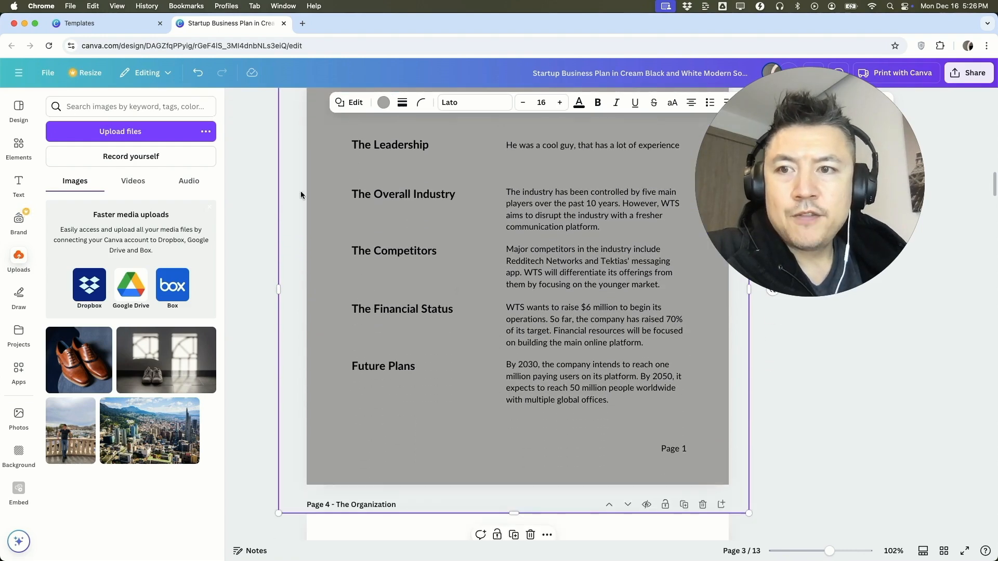
click(19, 147)
click(188, 106)
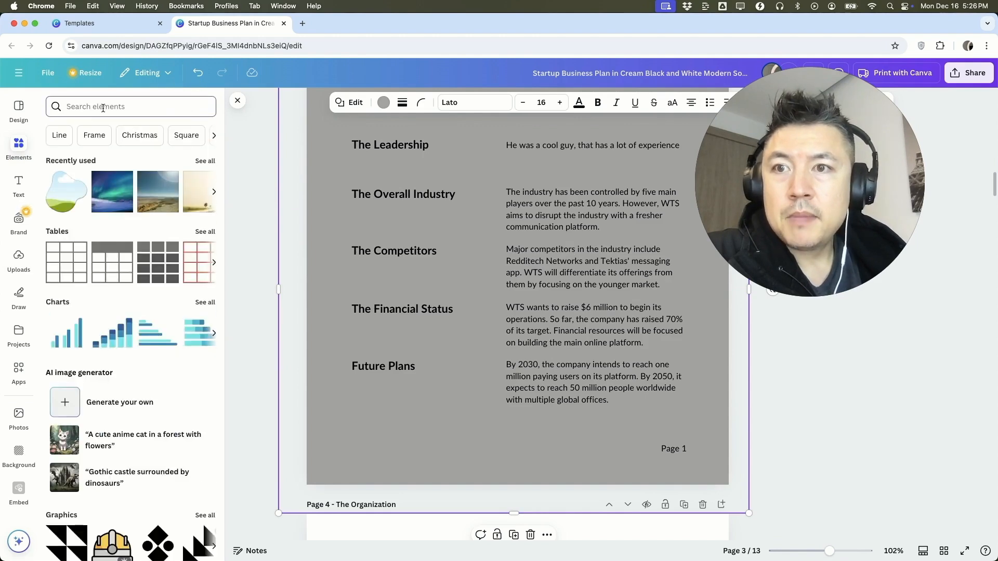
text(stickers)
key(Return)
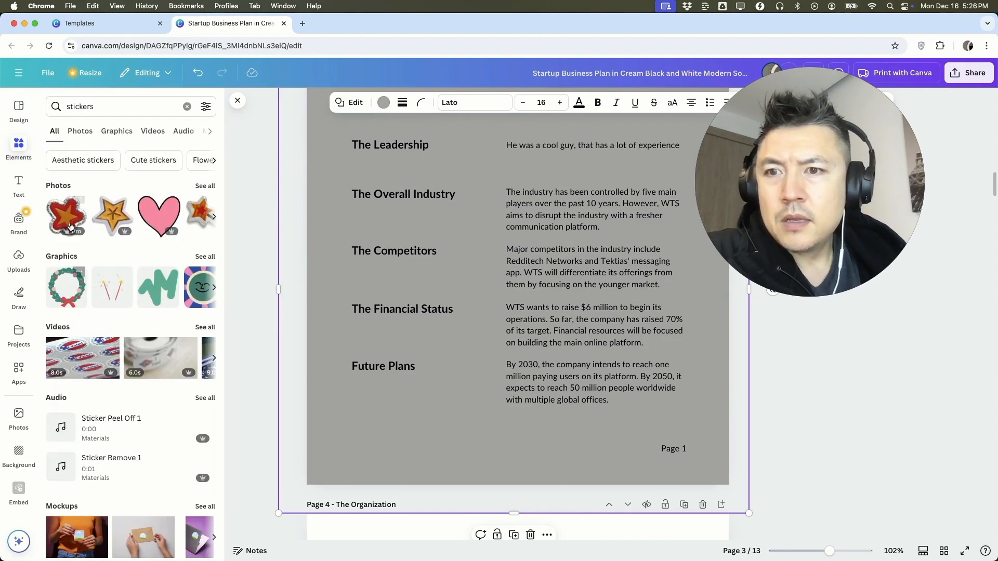
click(204, 258)
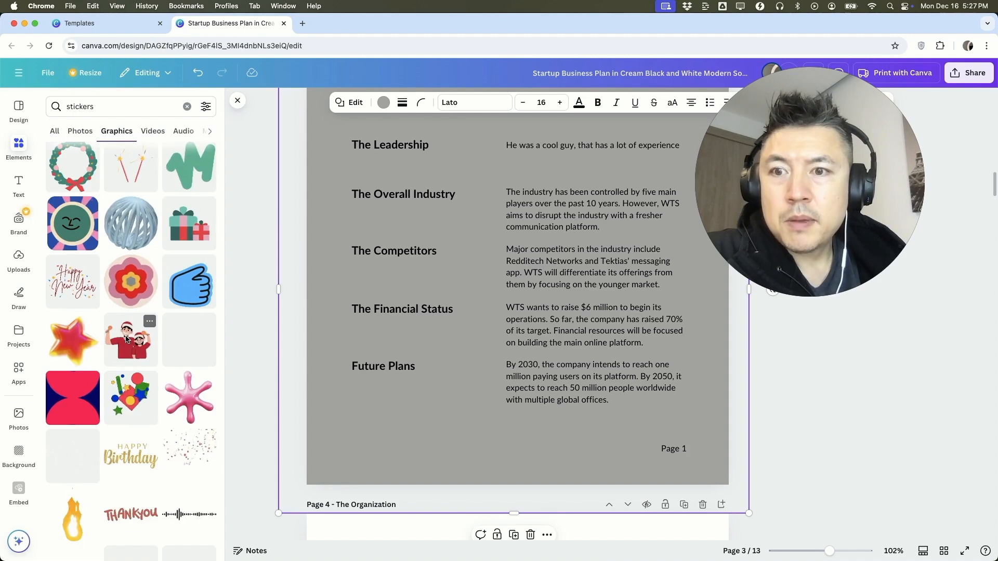
Add the graphic of two people in Santa hats to page 3, shrink it and place it below the Future Plans heading
drag(147, 344, 365, 392)
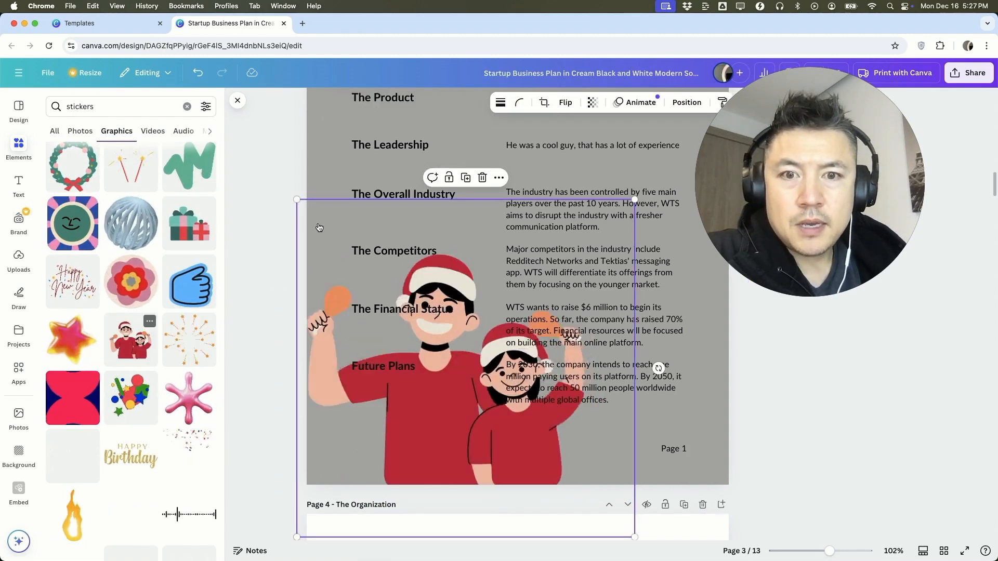
drag(635, 199, 446, 387)
drag(394, 426, 428, 388)
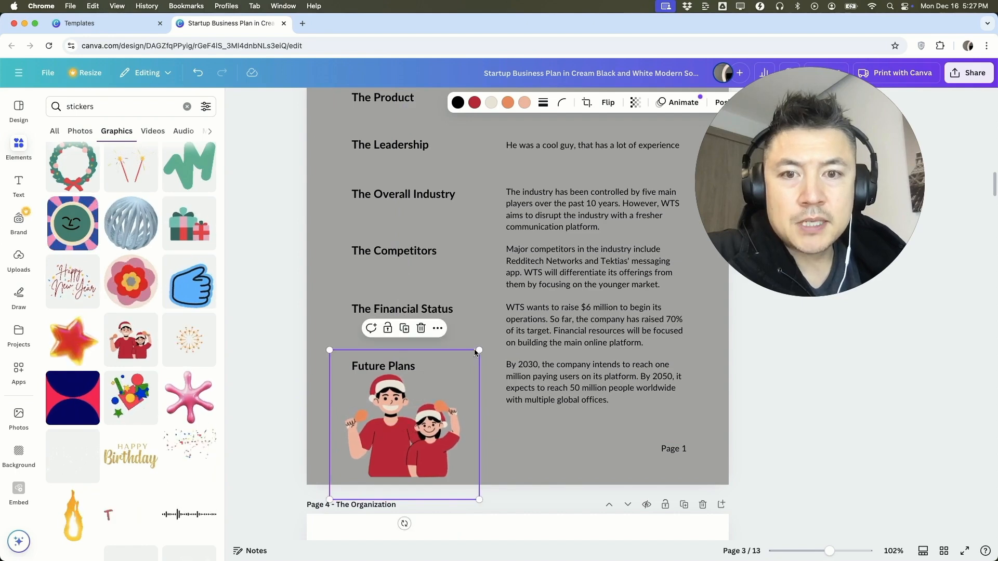
Shrink the Santa hats graphic on page 3 further and reposition it just below the Future Plans heading
drag(480, 349, 447, 382)
drag(392, 448, 407, 434)
click(512, 303)
scroll(510, 227, up, 10)
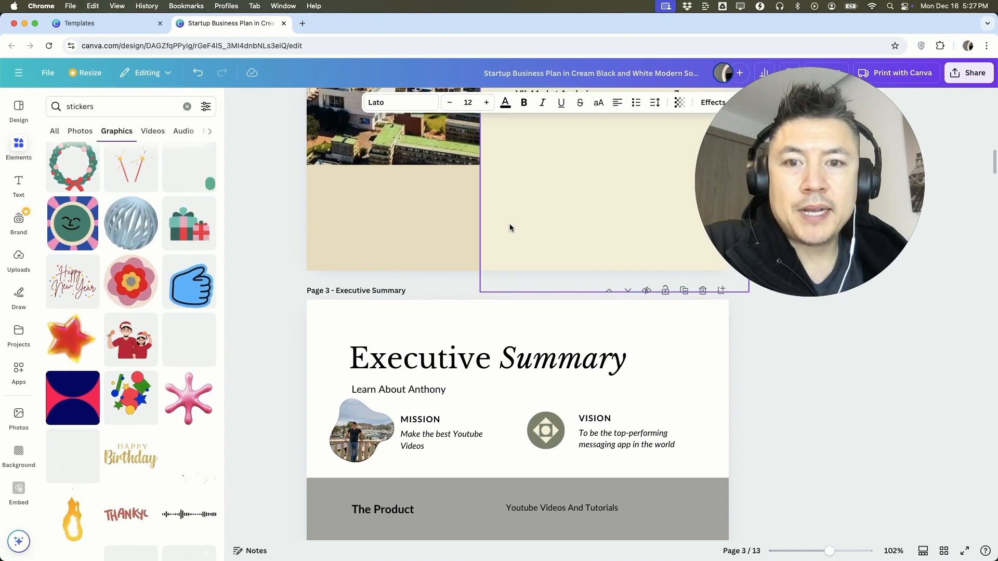
Replace the page 4 title "The Organization" with "Vehicles"
scroll(509, 224, down, 15)
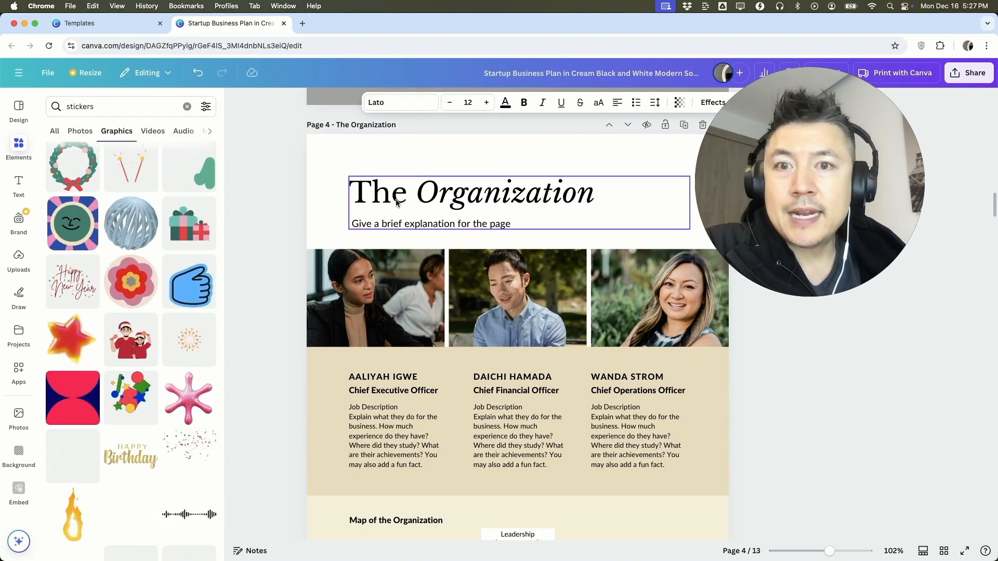
click(479, 211)
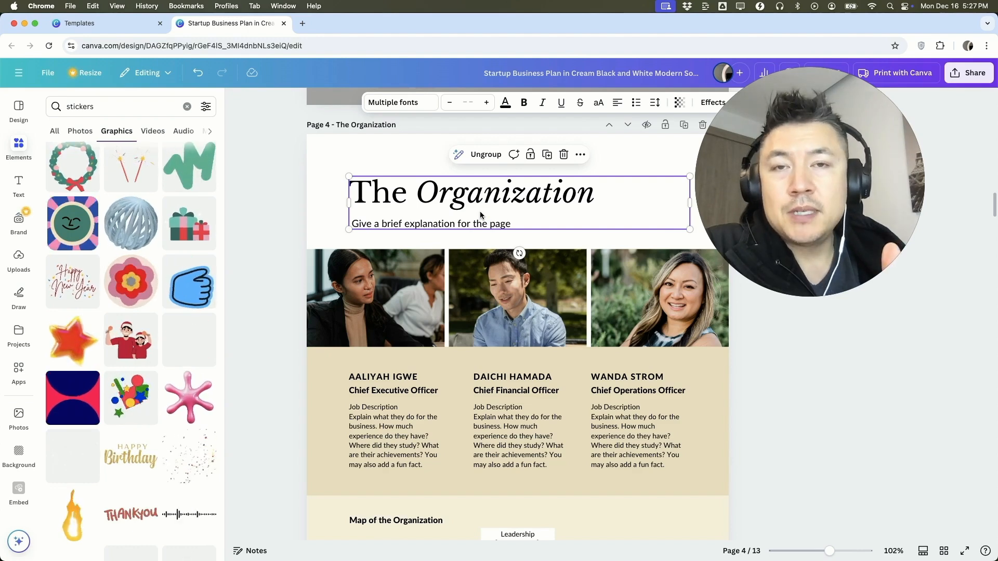
double_click(414, 190)
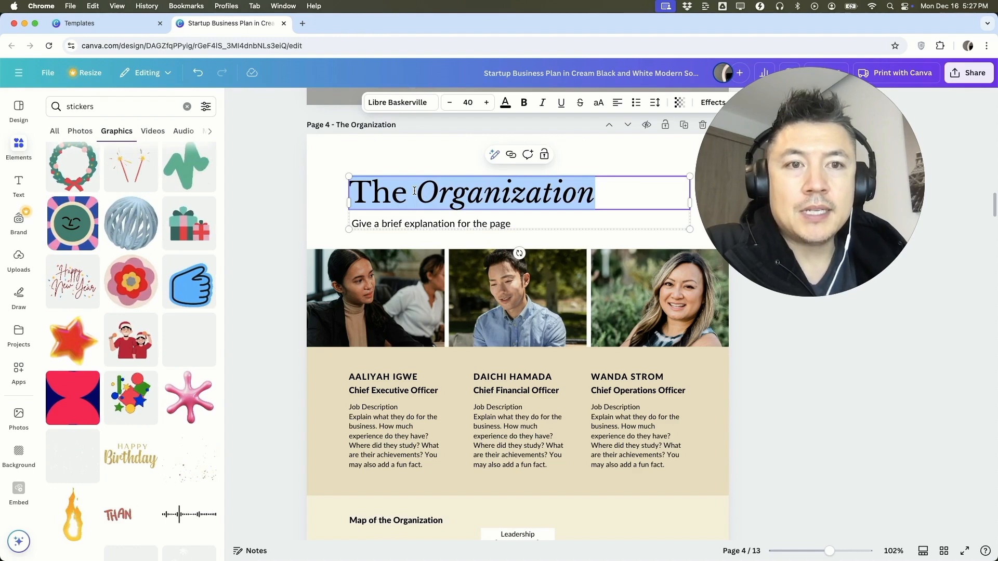
text(Vehicle)
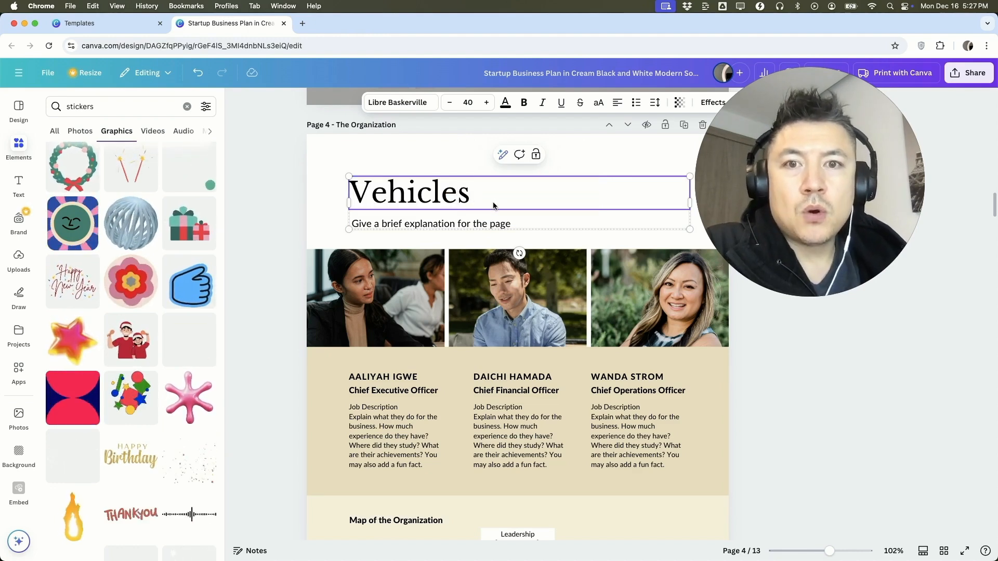
text(s)
click(334, 185)
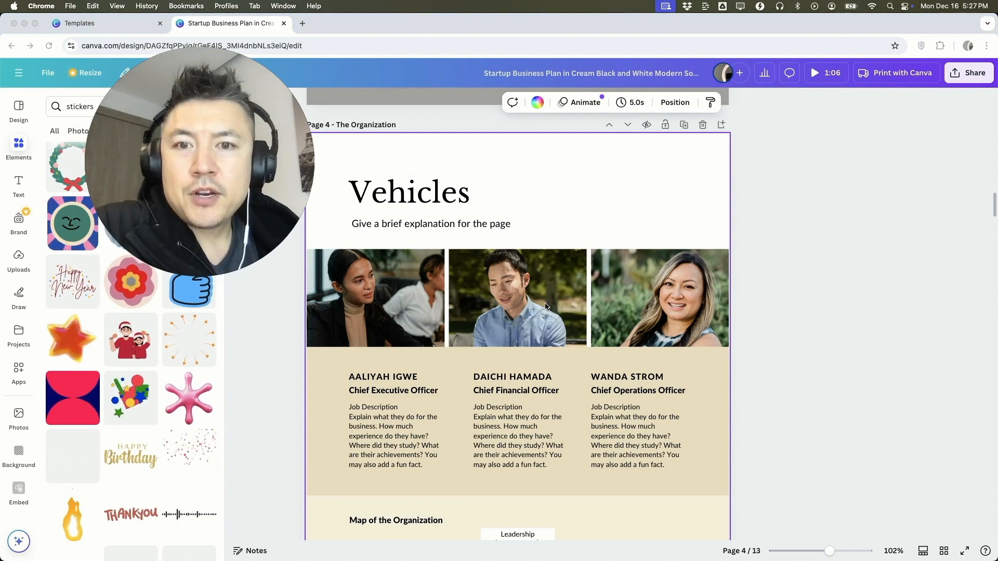
Rename the design with the owner's first name followed by "Business Plan Canva"
click(571, 78)
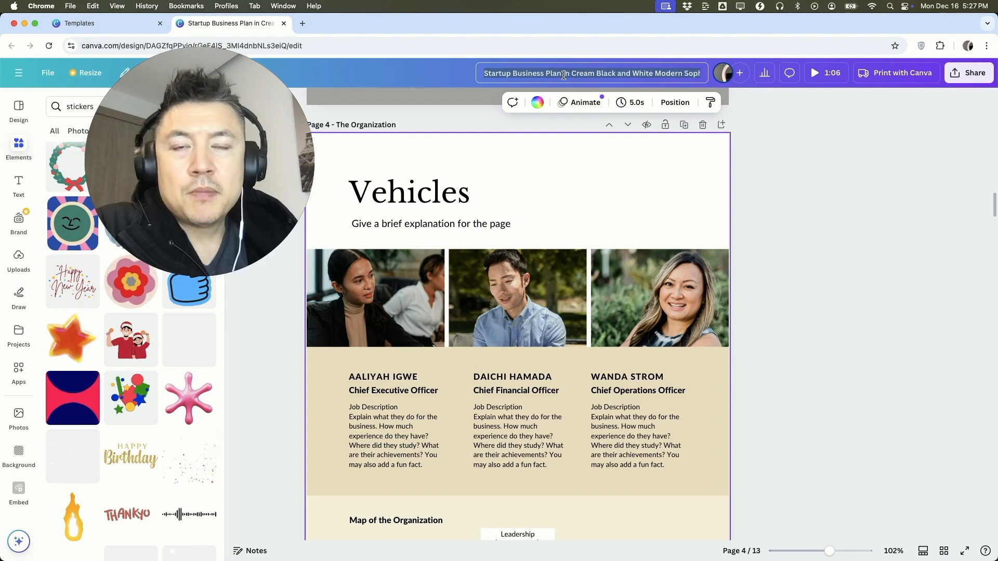
text(Anthony Business Pla)
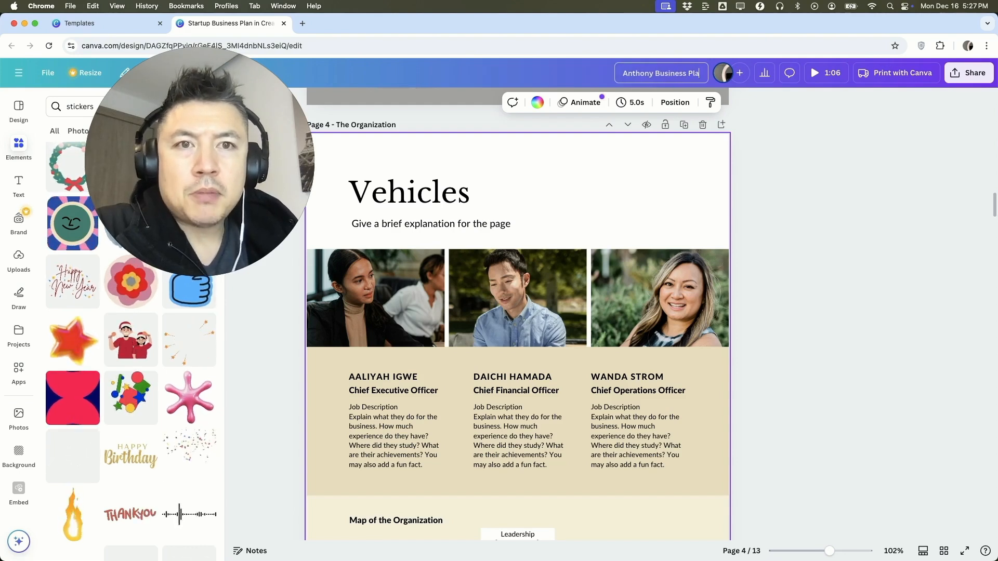
text(n Canva)
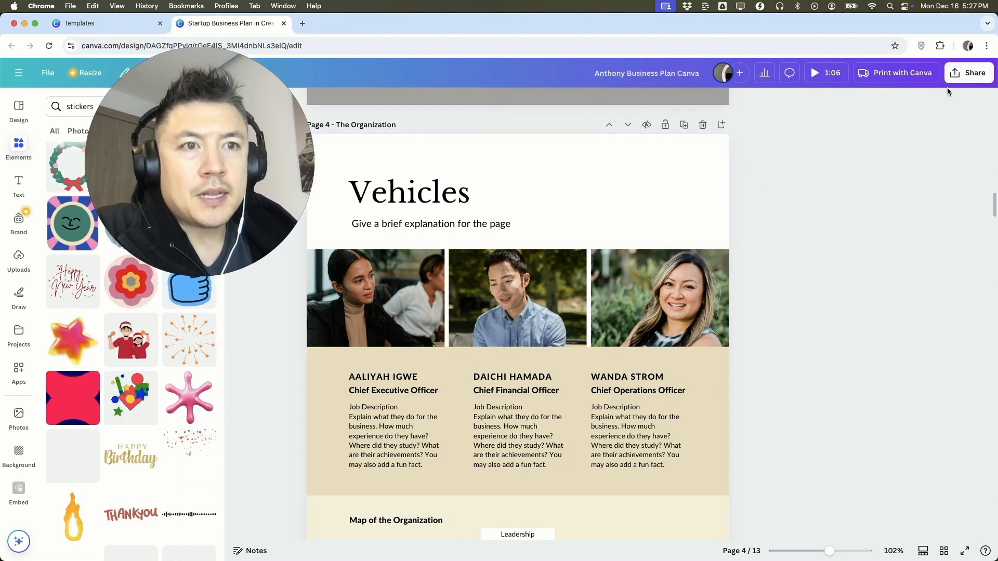
Download all pages of the design as a PDF Standard file
click(962, 73)
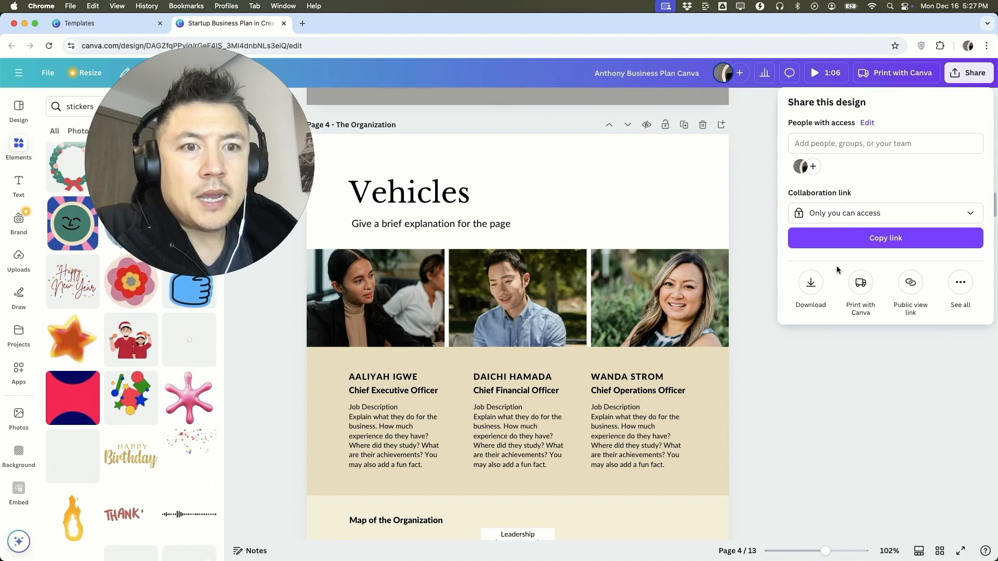
click(815, 288)
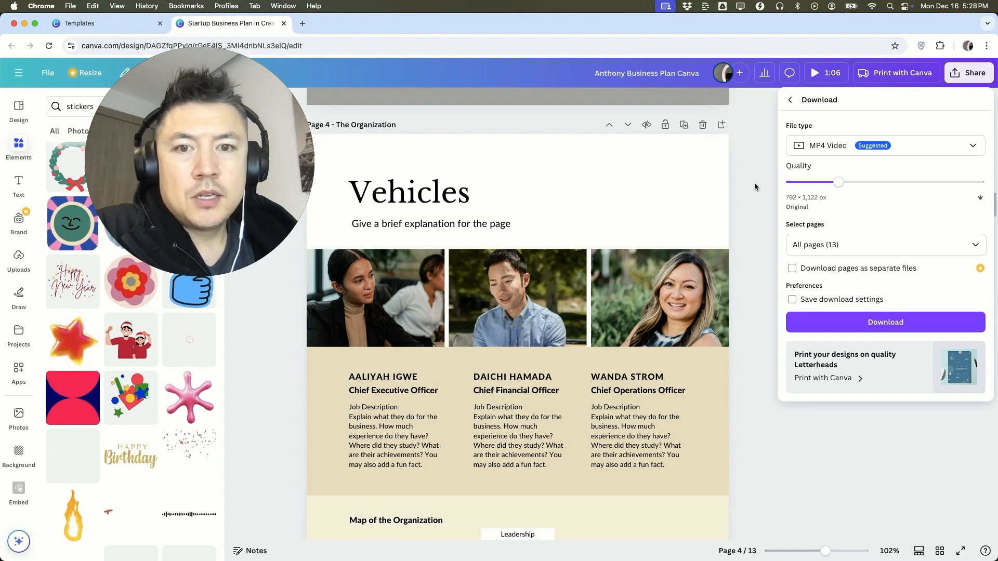
click(858, 148)
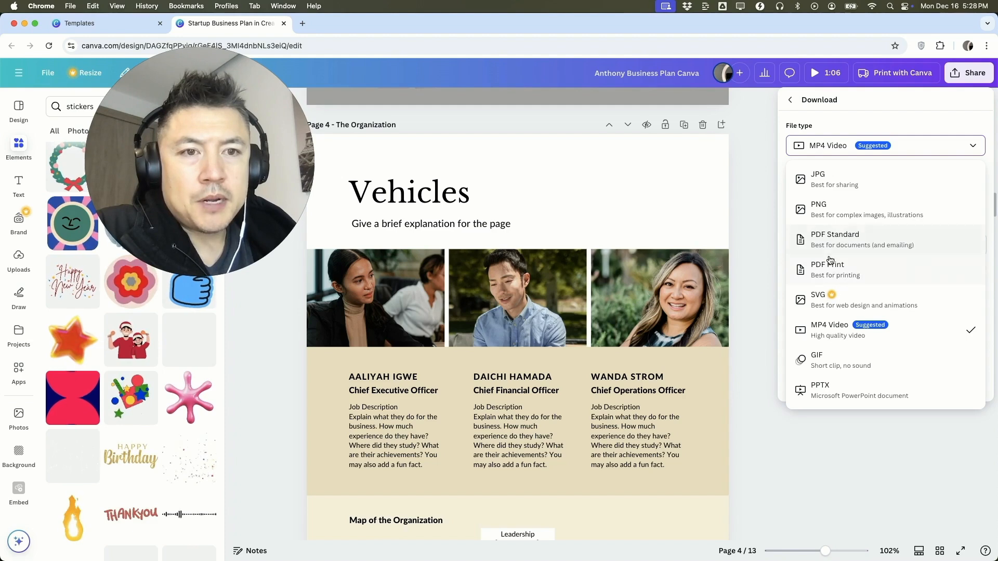
click(843, 246)
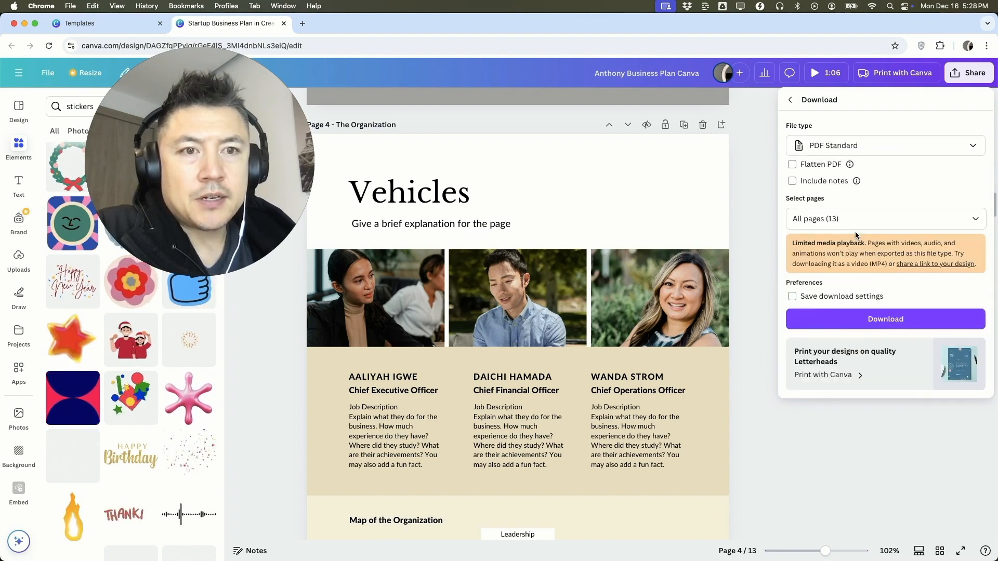
click(827, 319)
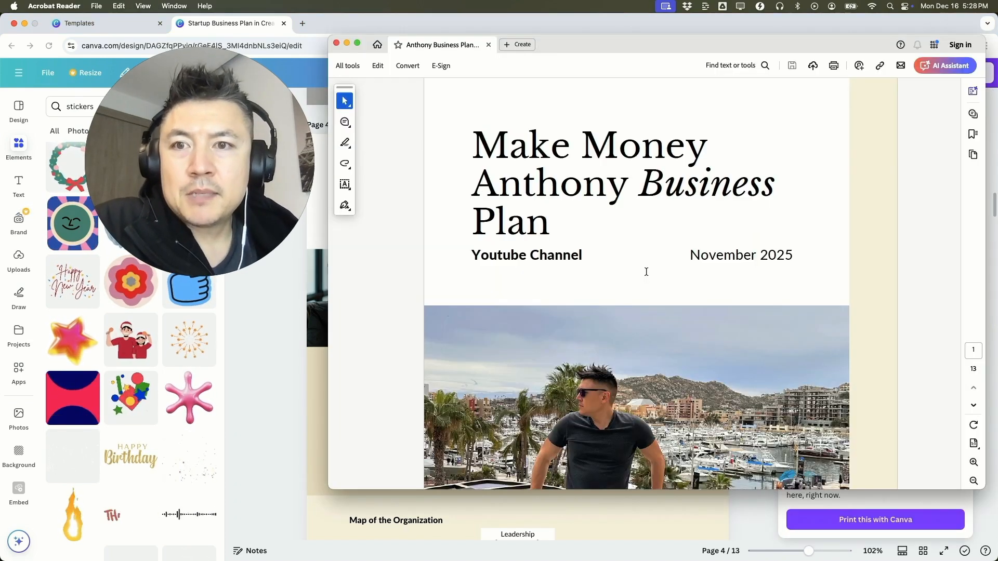
Review the downloaded PDF in Acrobat Reader from the cover through the contents, Executive Summary and Vehicles pages to page 5
scroll(598, 332, down, 5)
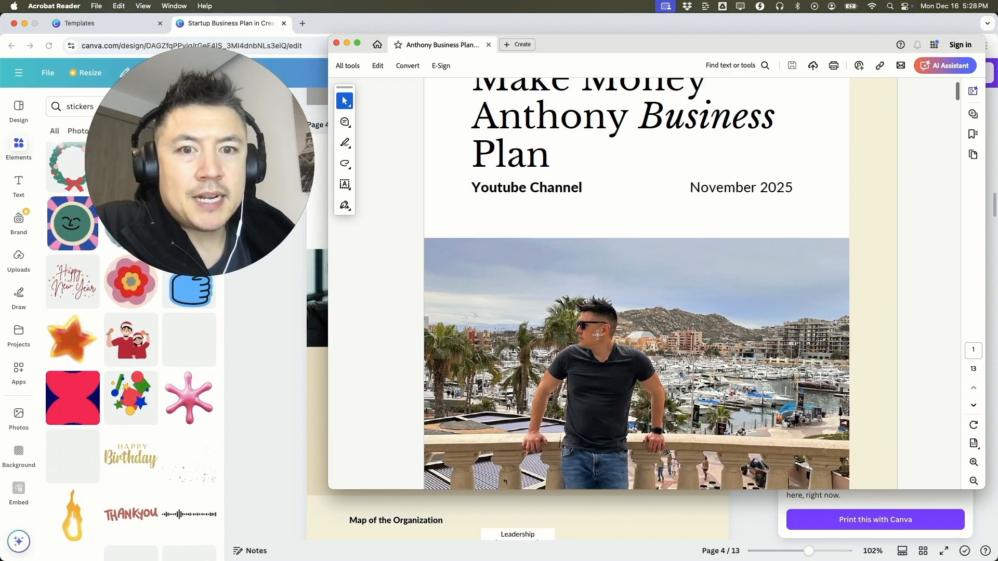
scroll(597, 335, down, 3)
scroll(597, 335, up, 7)
scroll(598, 335, down, 6)
scroll(597, 335, down, 15)
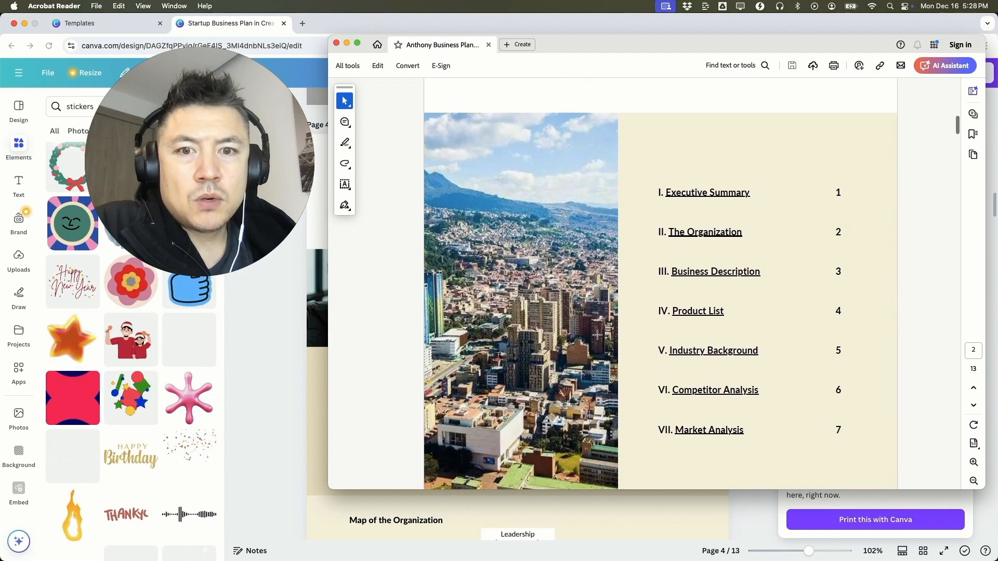
scroll(597, 335, down, 1)
scroll(597, 335, up, 5)
scroll(598, 335, down, 15)
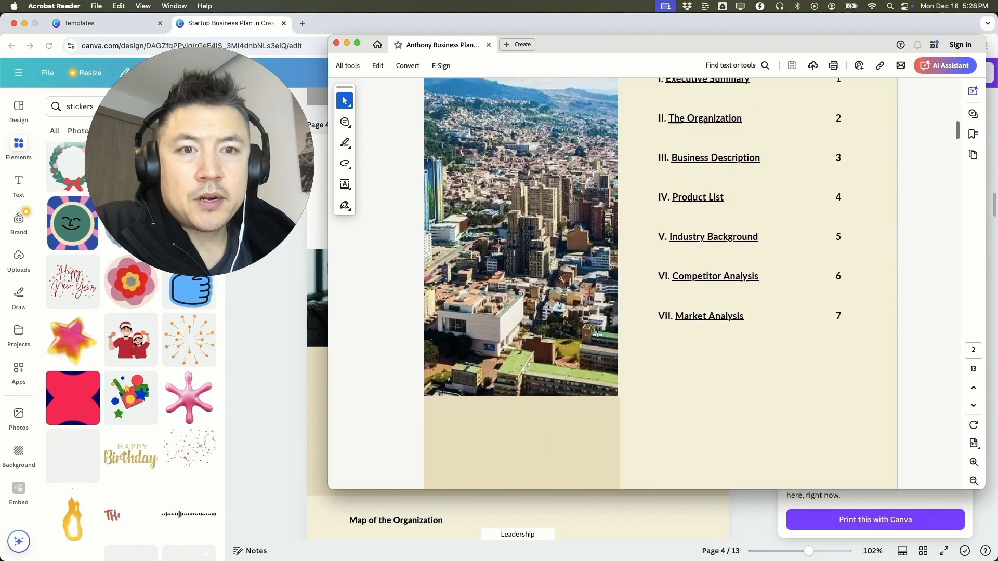
scroll(597, 335, down, 2)
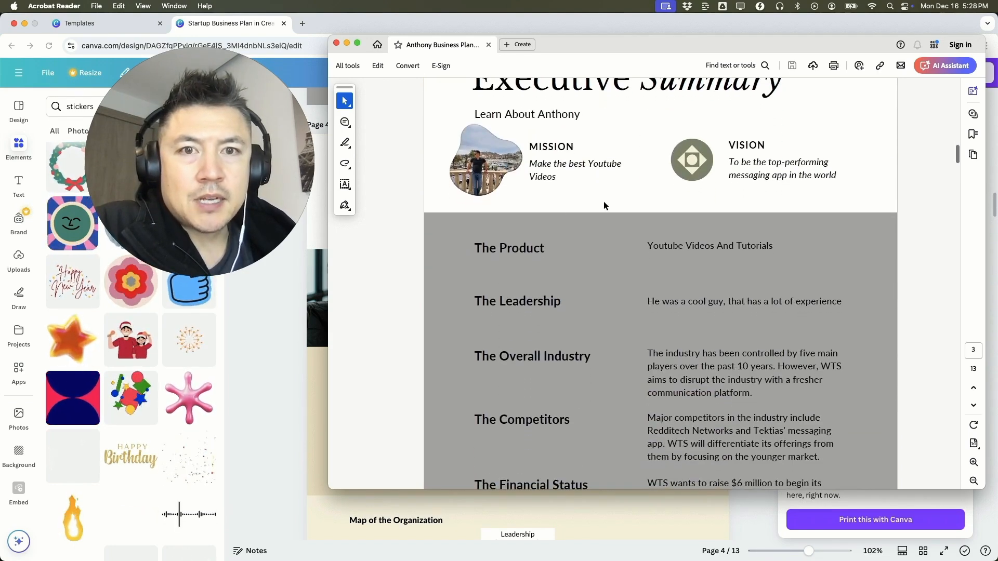
scroll(604, 201, down, 1)
scroll(618, 284, down, 19)
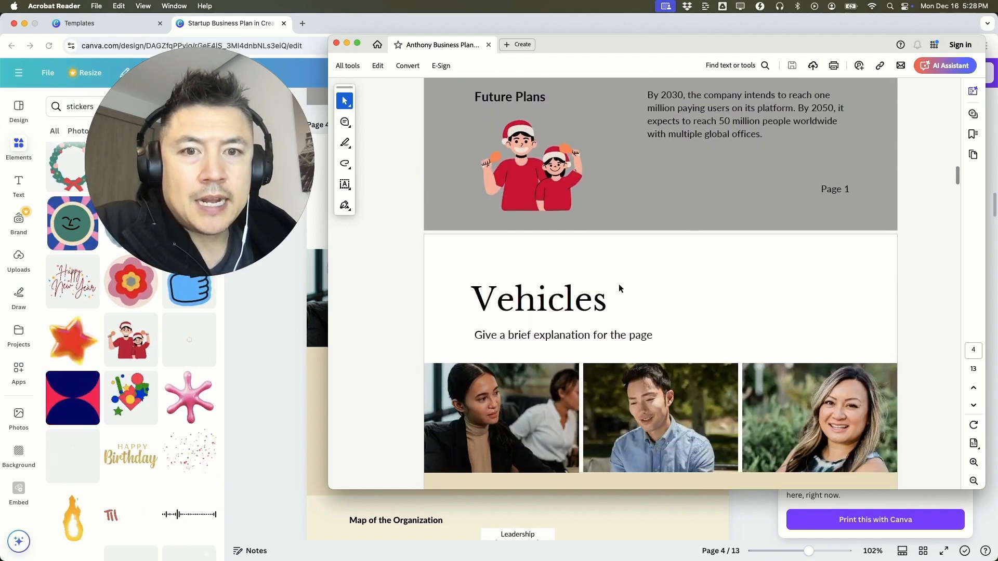
scroll(618, 284, down, 20)
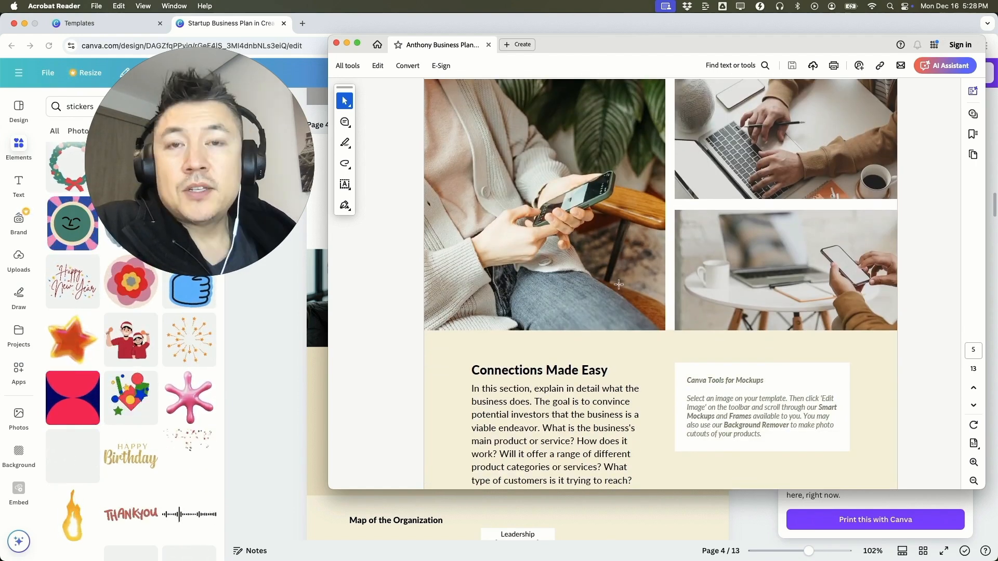